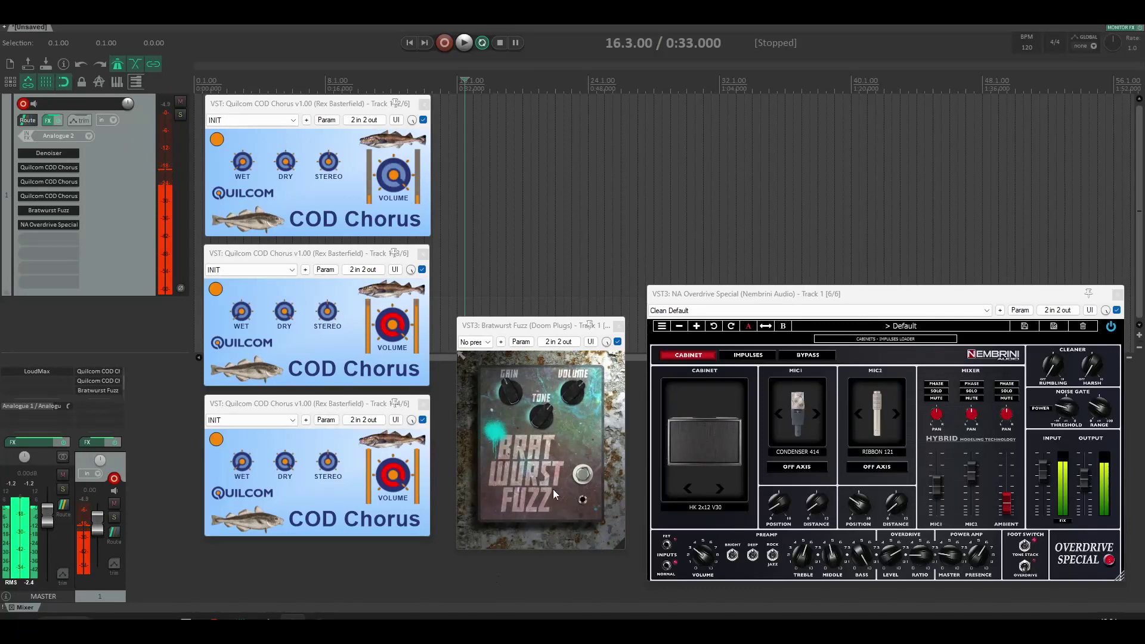
Step: Toggle the Bratwurst Fuzz footswitch and adjust the Wet level on each of the three COD Chorus instances
{"action": "left_click", "coordinate": [583, 474]}
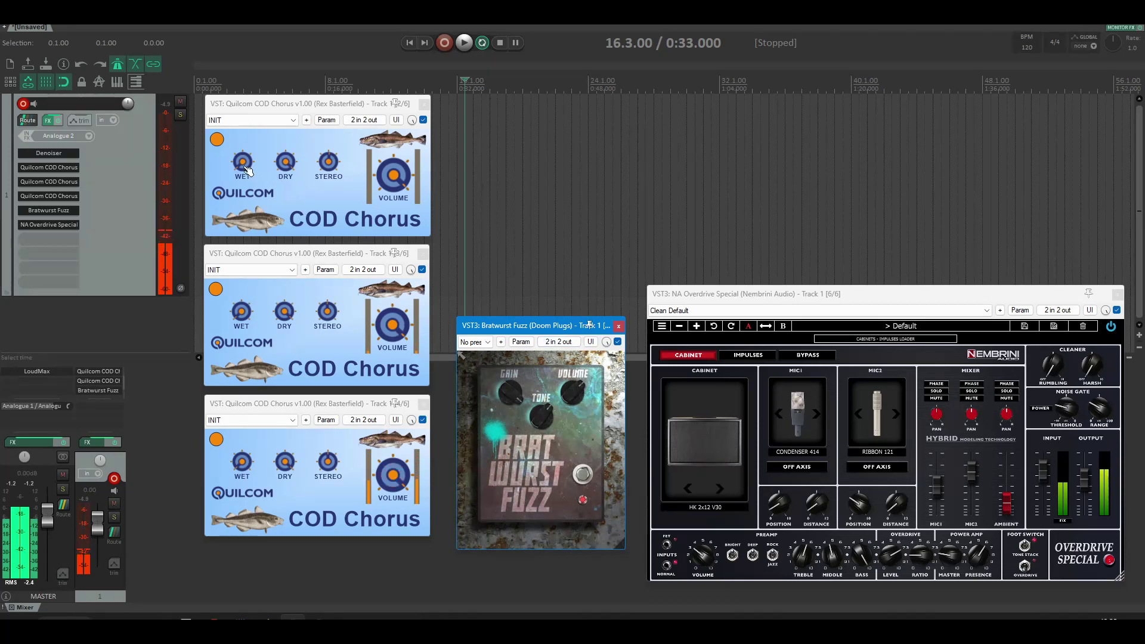
{"action": "left_click", "coordinate": [395, 104]}
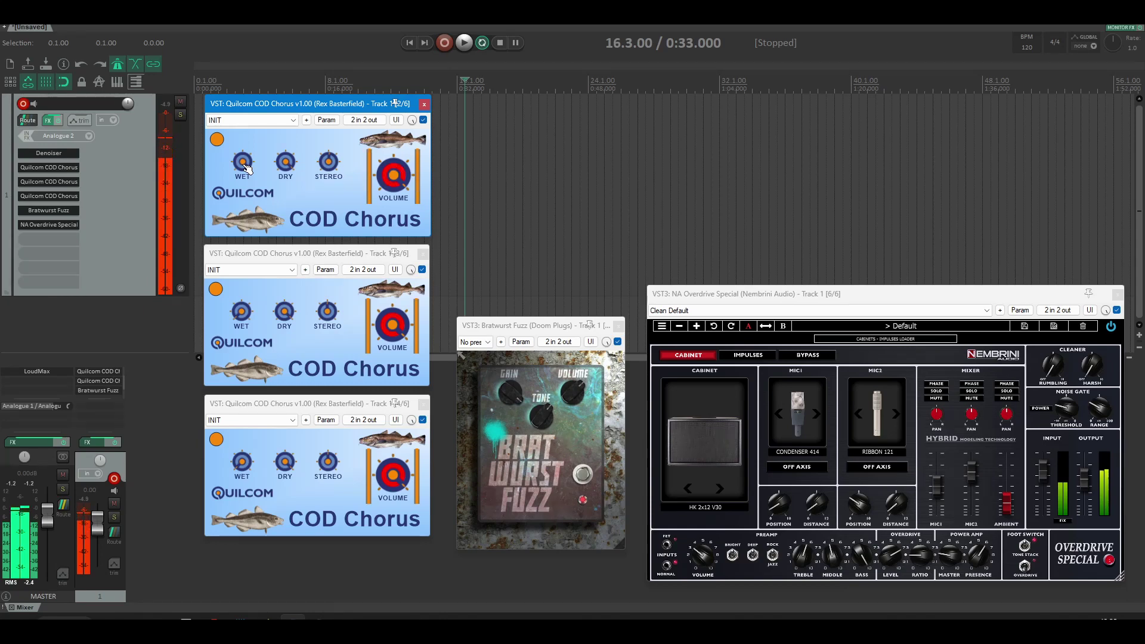
{"action": "left_click", "coordinate": [241, 316]}
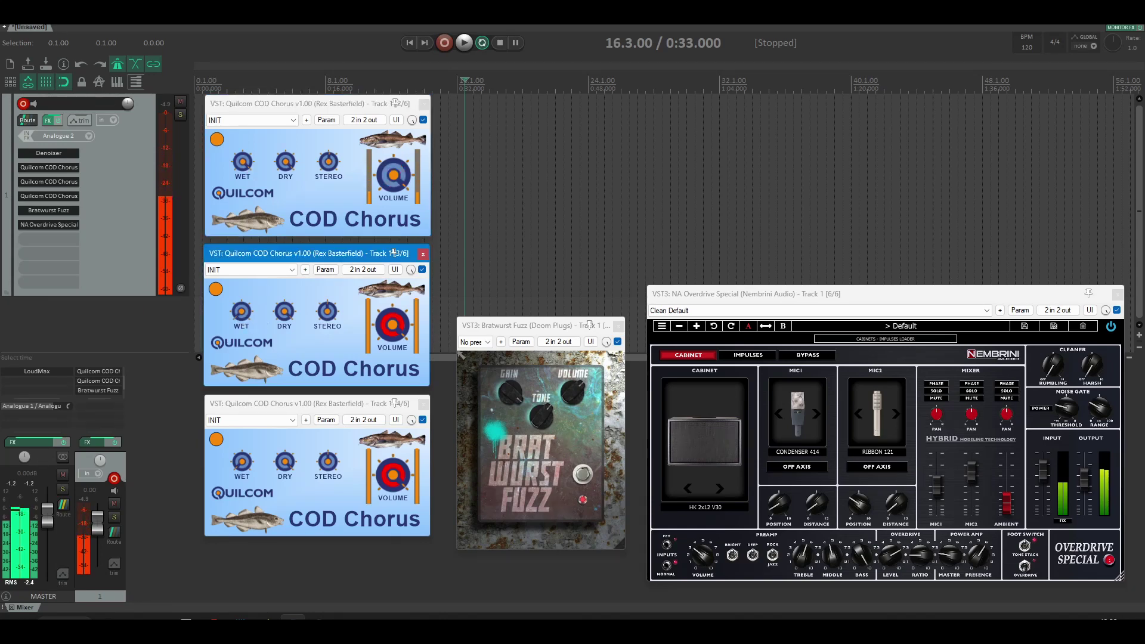
{"action": "left_click", "coordinate": [243, 461]}
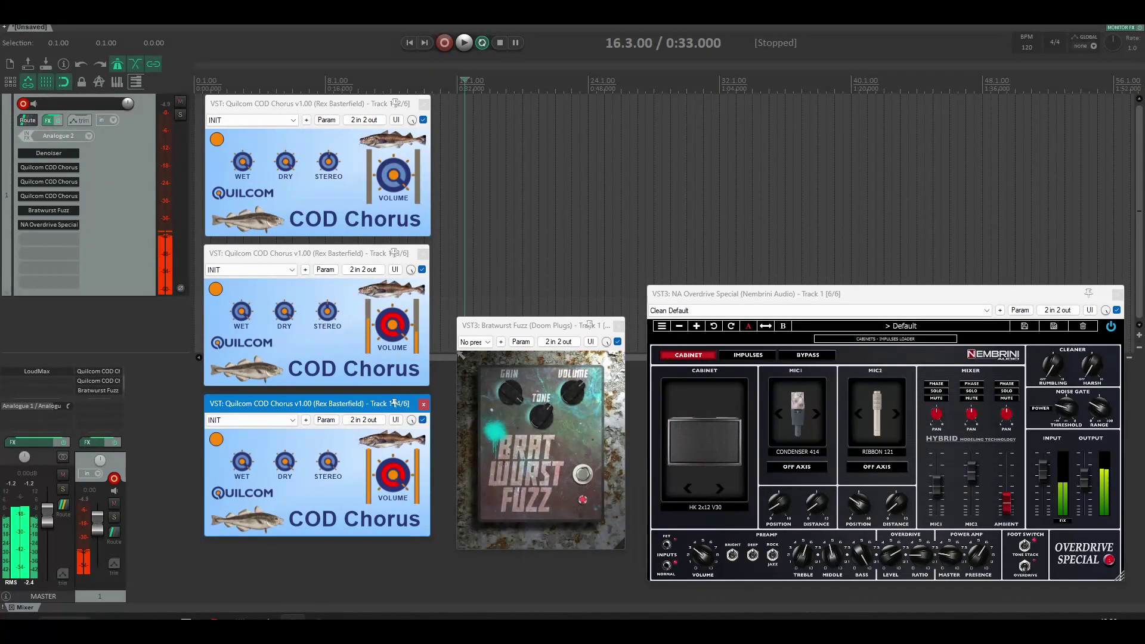
Step: Adjust the Stereo amount on the three COD Chorus instances
{"action": "left_click", "coordinate": [330, 315]}
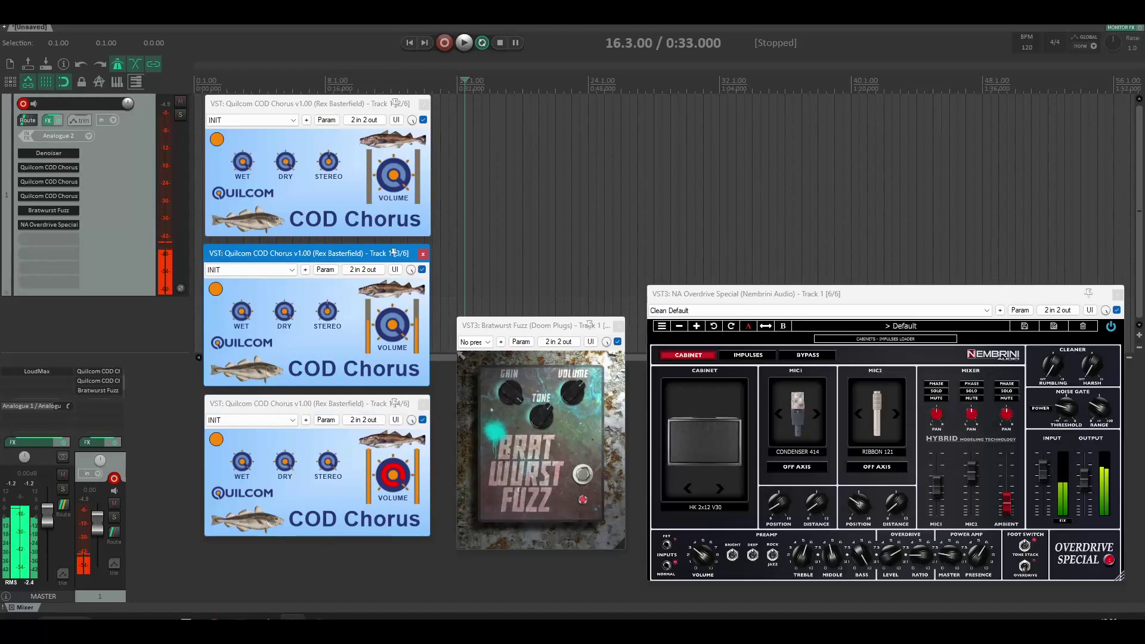
{"action": "left_click", "coordinate": [333, 162]}
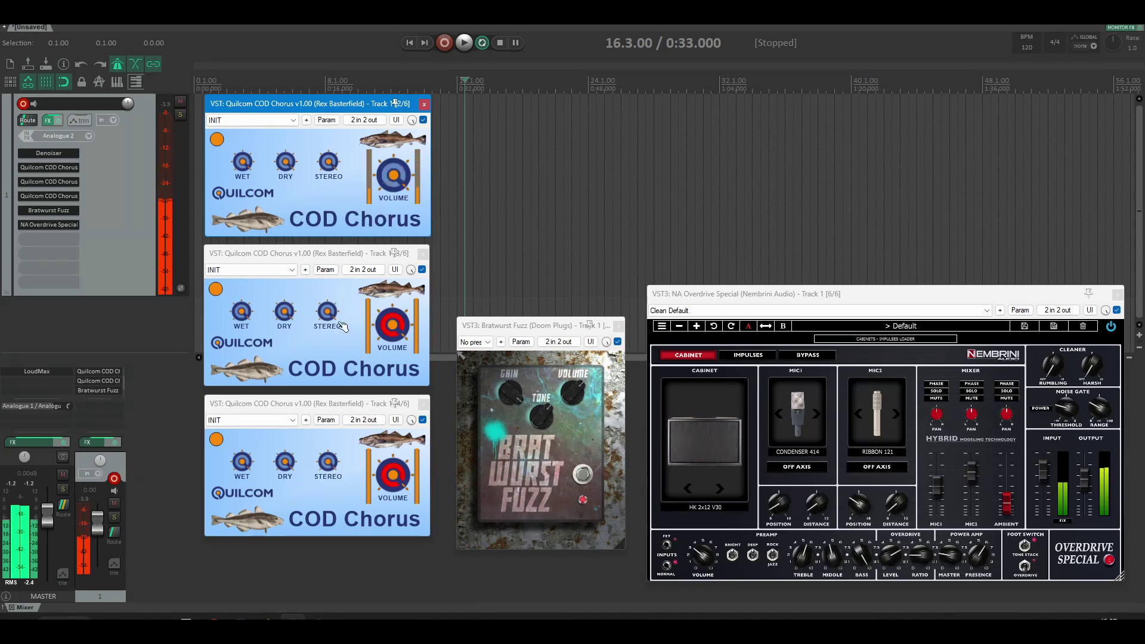
{"action": "left_click", "coordinate": [394, 403]}
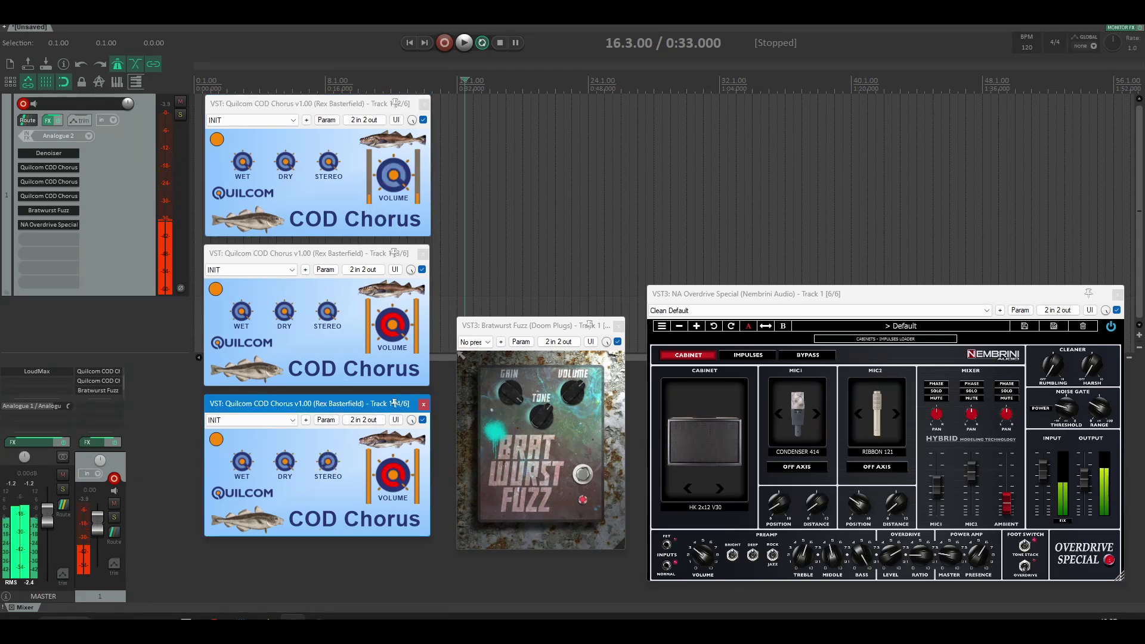
{"action": "left_click", "coordinate": [394, 253]}
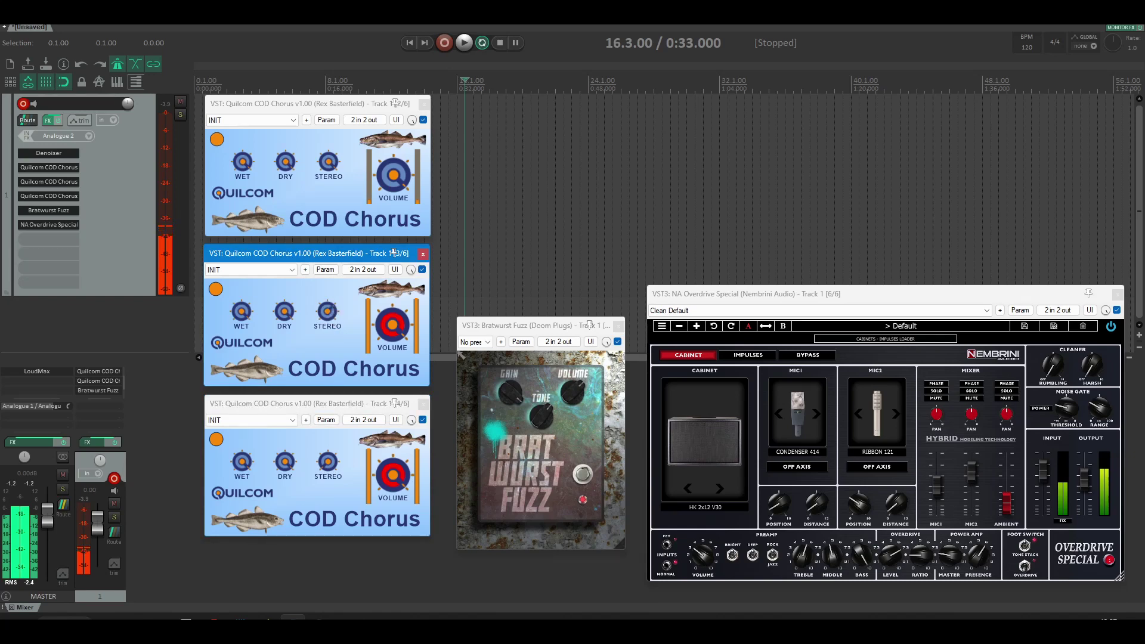
Step: Readjust the Wet level on the three COD Chorus instances
{"action": "left_click", "coordinate": [394, 103]}
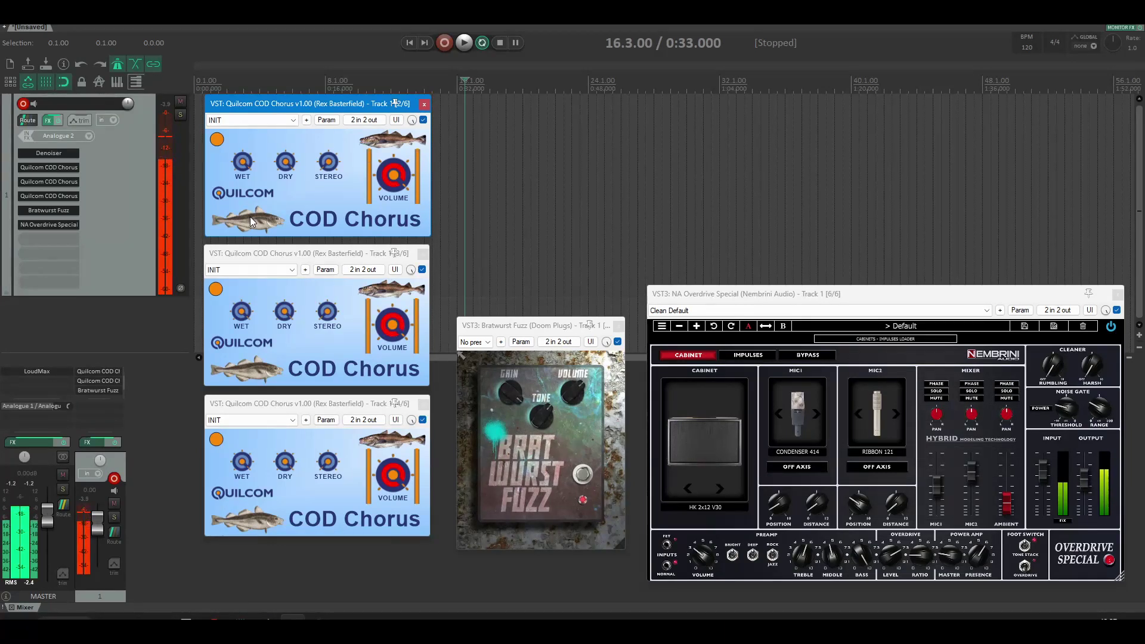
{"action": "left_click", "coordinate": [243, 311]}
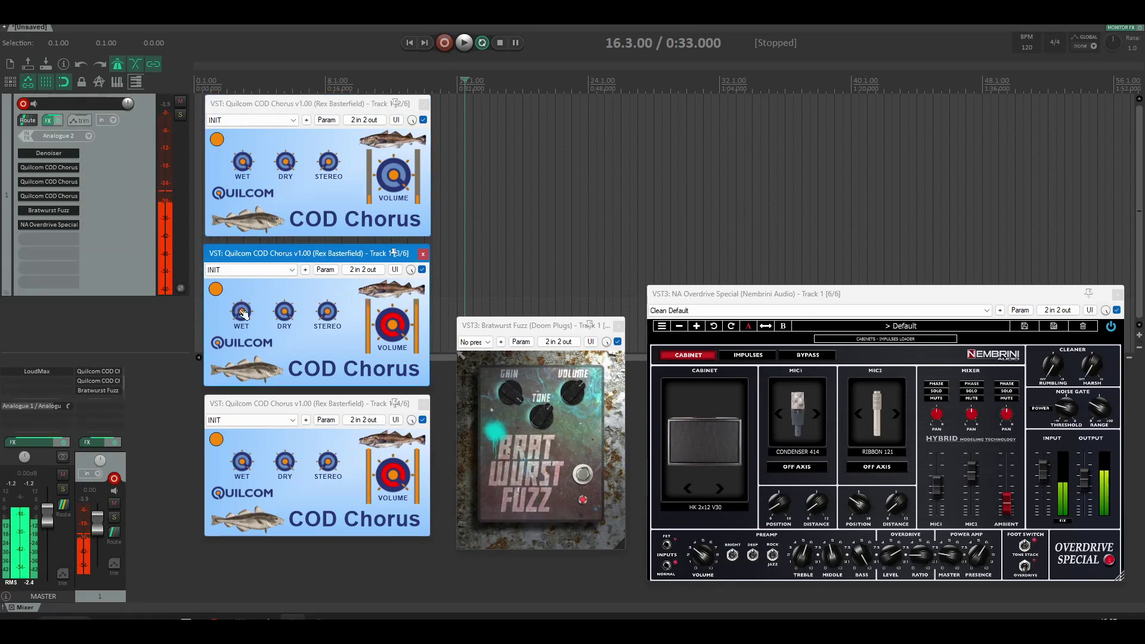
{"action": "left_click", "coordinate": [254, 479]}
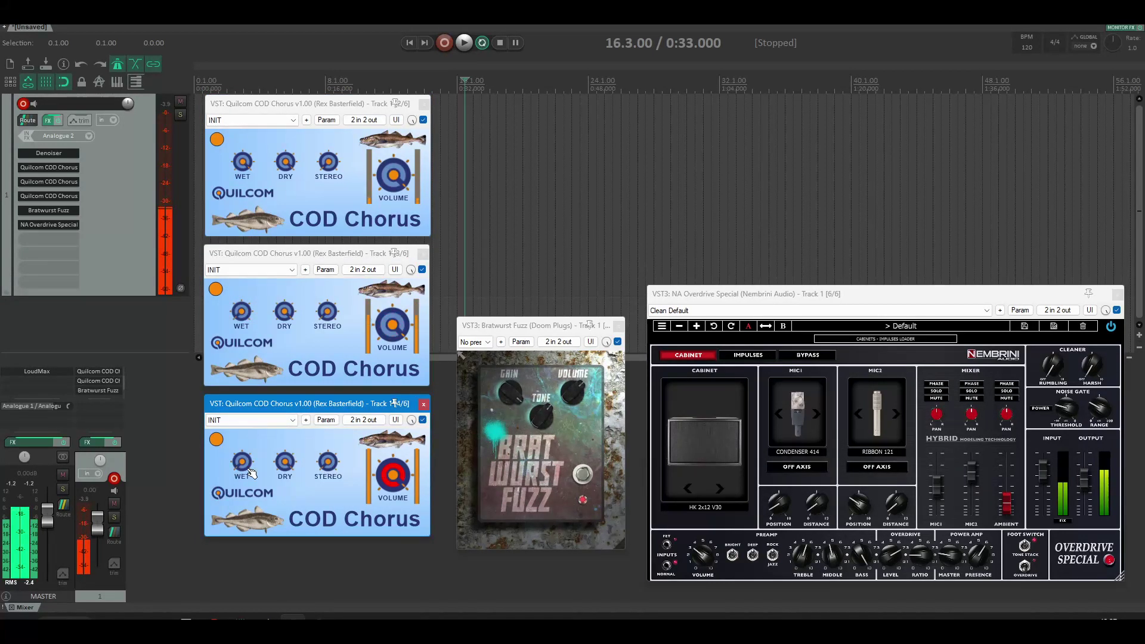
{"action": "left_click", "coordinate": [239, 179]}
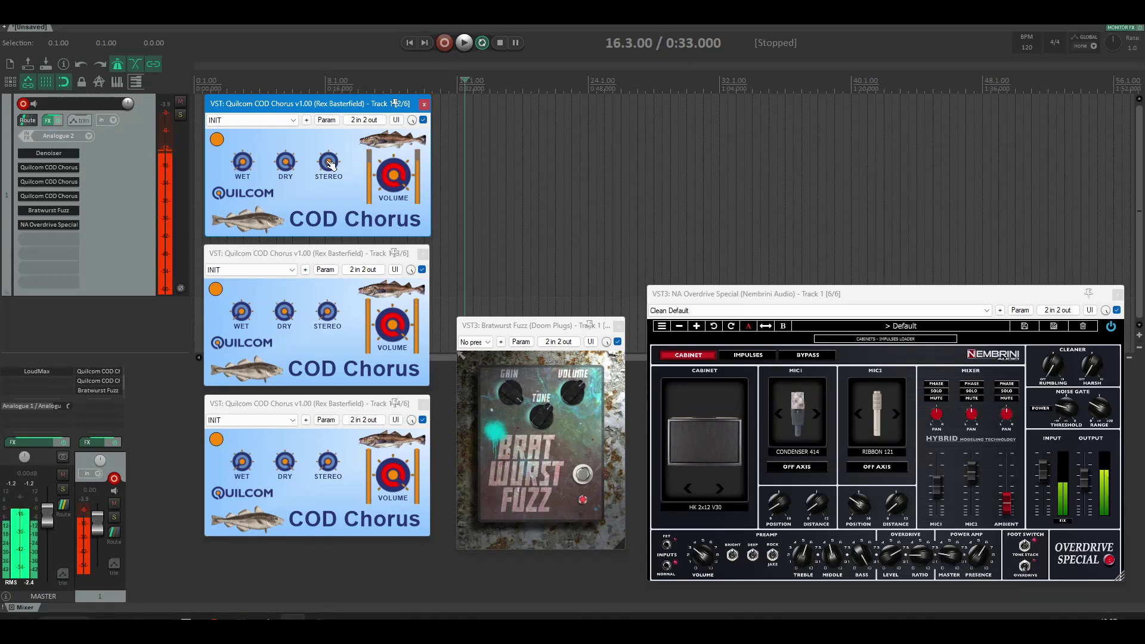
Step: Rework the Stereo amount on the second and third COD Chorus instances and the Wet level on the first
{"action": "left_click", "coordinate": [334, 313]}
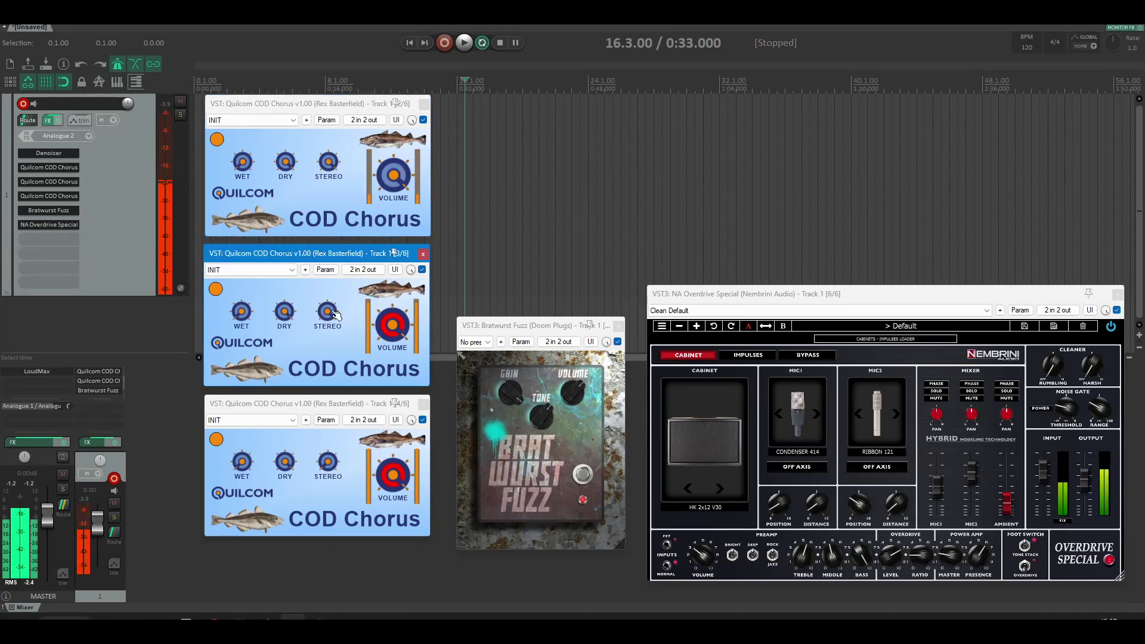
{"action": "left_click", "coordinate": [320, 488]}
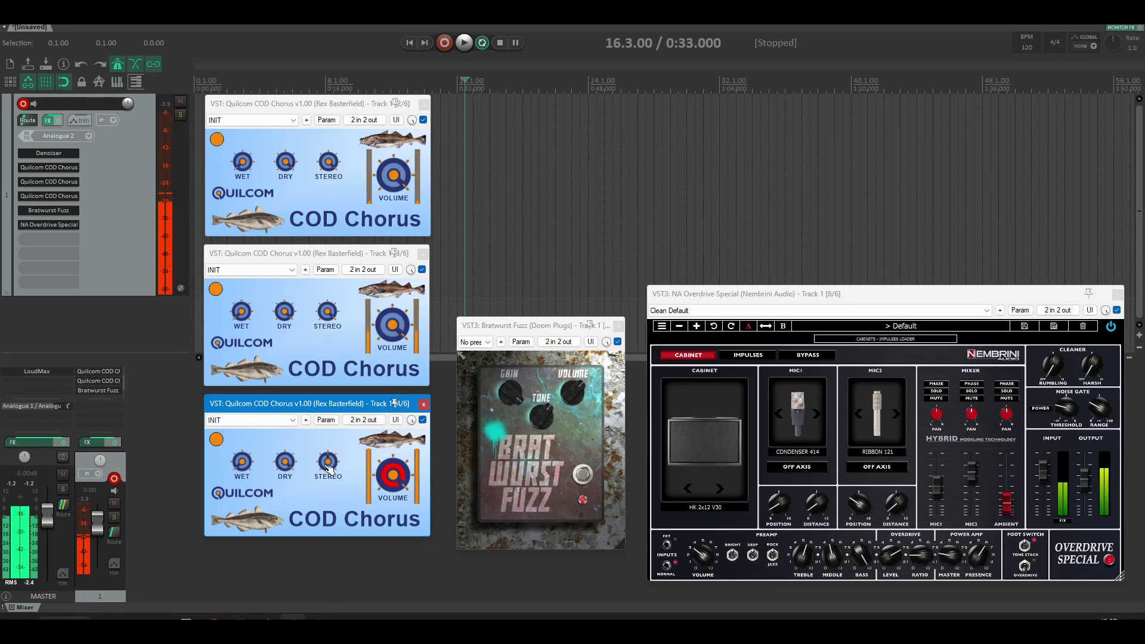
{"action": "left_click", "coordinate": [394, 253]}
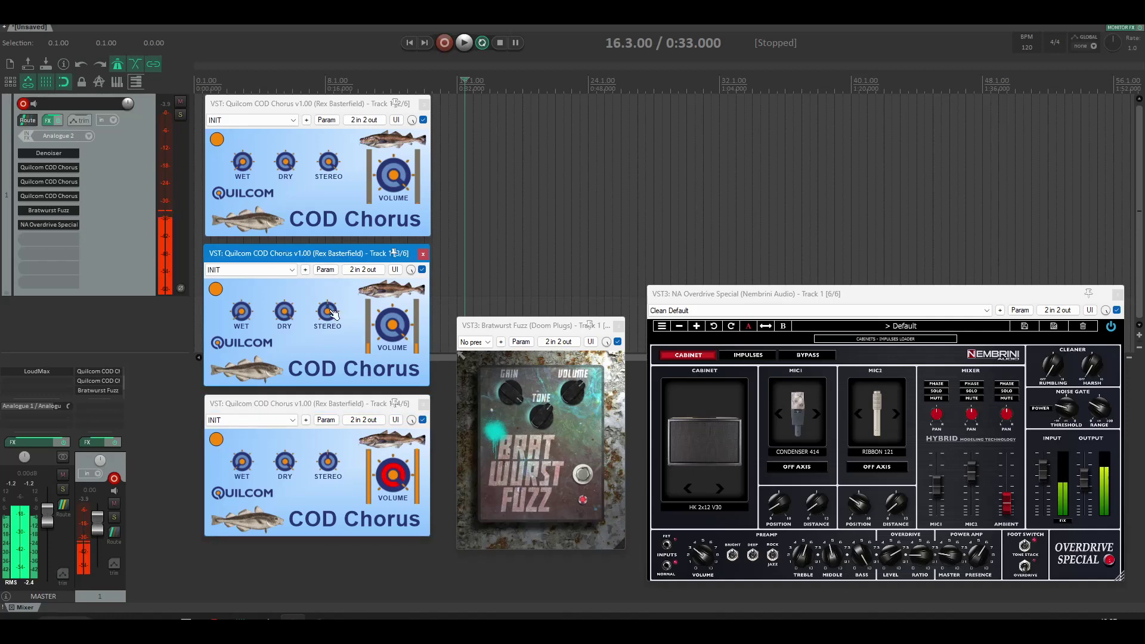
{"action": "left_click", "coordinate": [394, 104]}
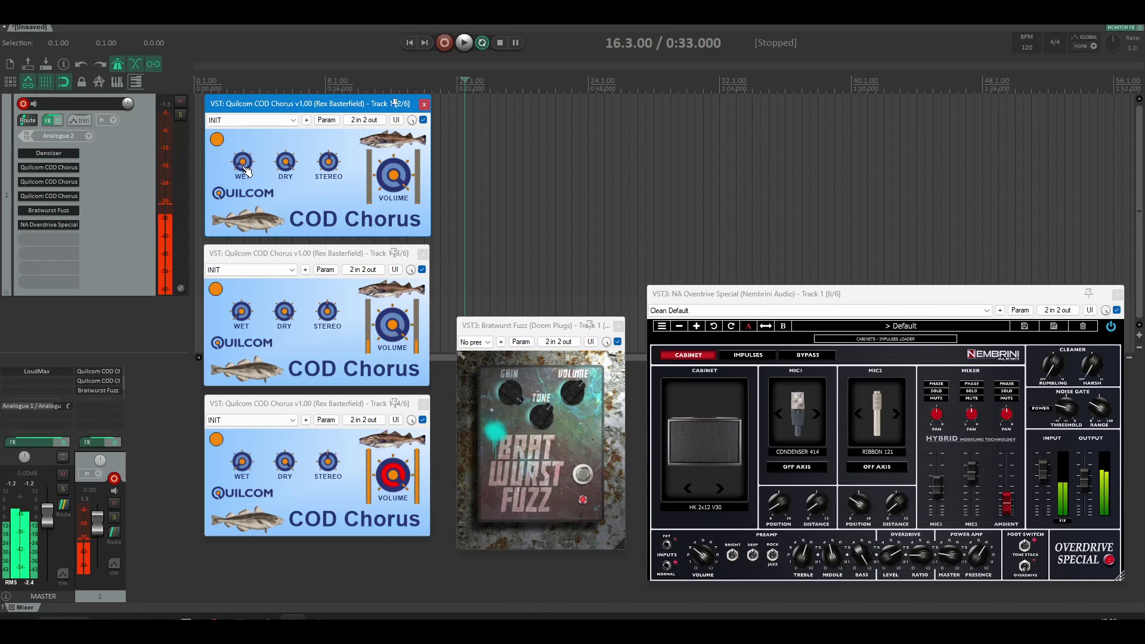
Step: Adjust the Volume of the third COD Chorus instance and toggle the Bratwurst Fuzz footswitch
{"action": "left_click", "coordinate": [537, 325]}
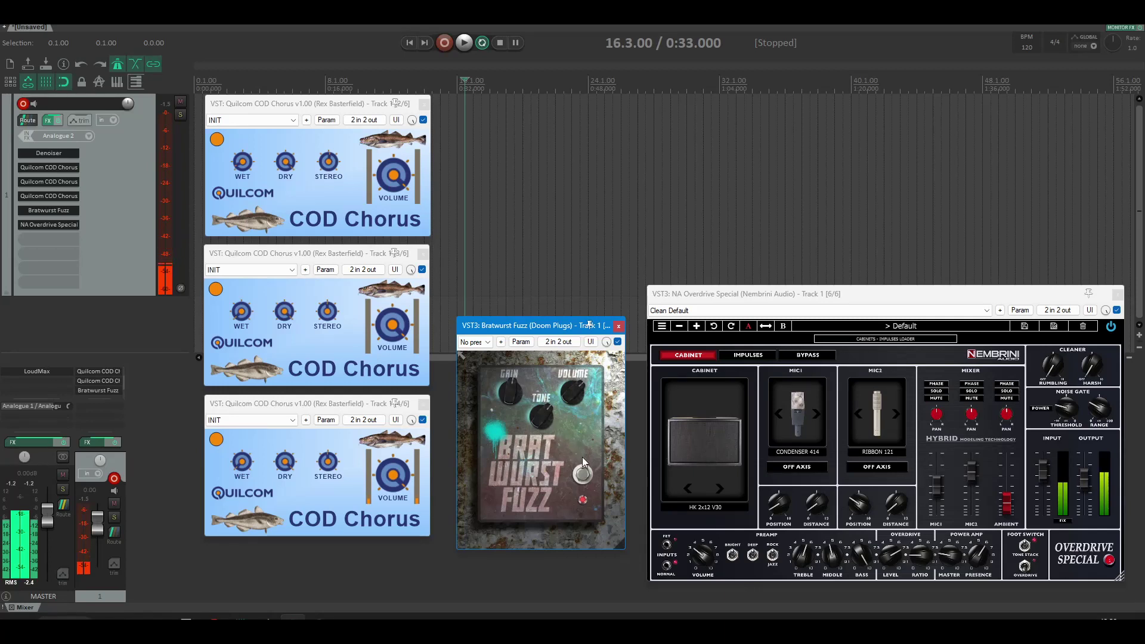
{"action": "left_click", "coordinate": [389, 472]}
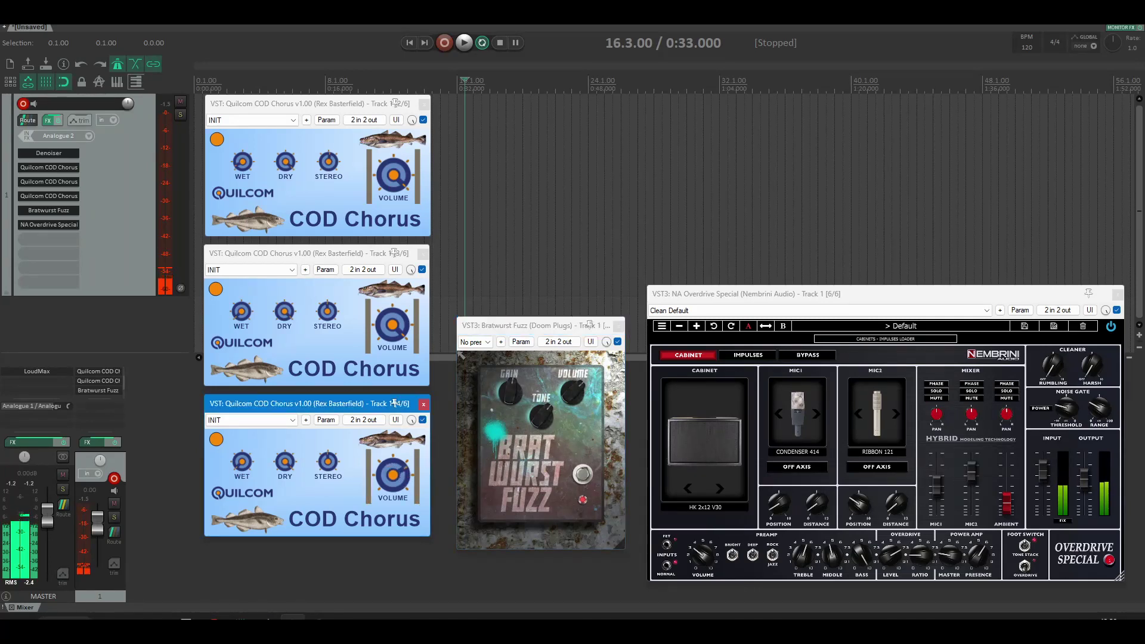
{"action": "left_click", "coordinate": [584, 475]}
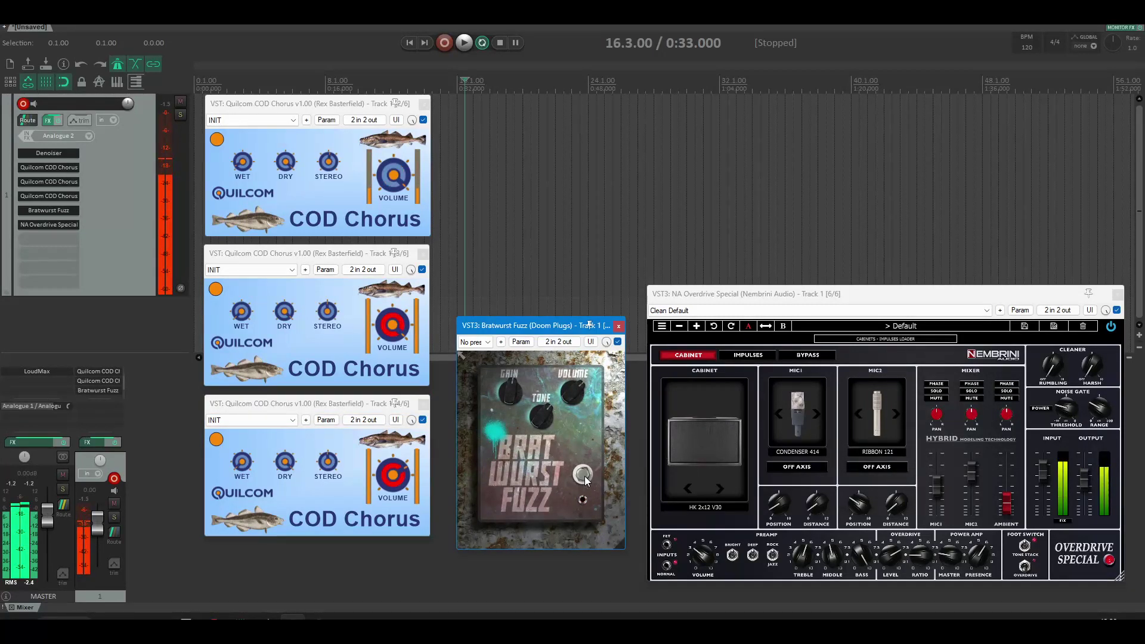
Step: Adjust the Volume on the three COD Chorus instances to balance them into the amp
{"action": "left_click", "coordinate": [393, 253]}
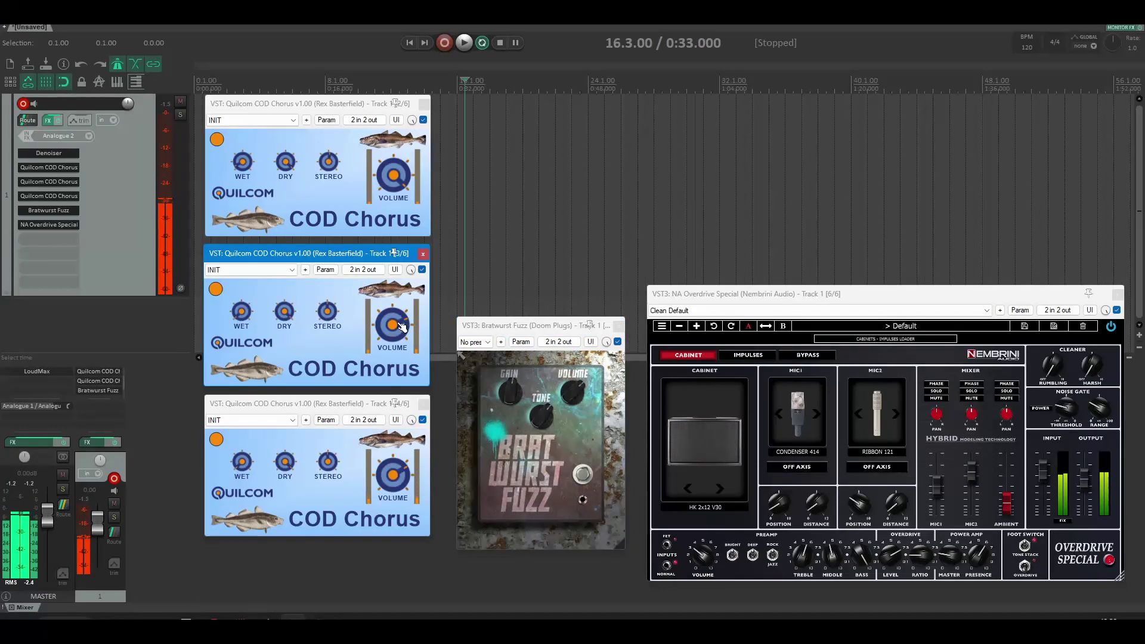
{"action": "left_click", "coordinate": [397, 174]}
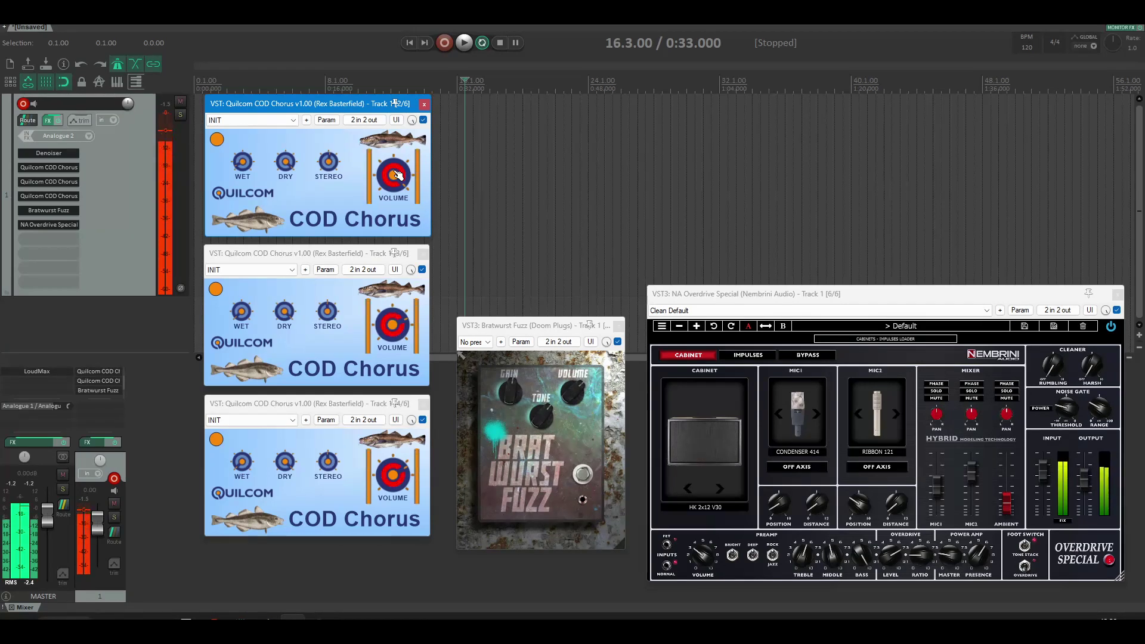
{"action": "left_click", "coordinate": [392, 309]}
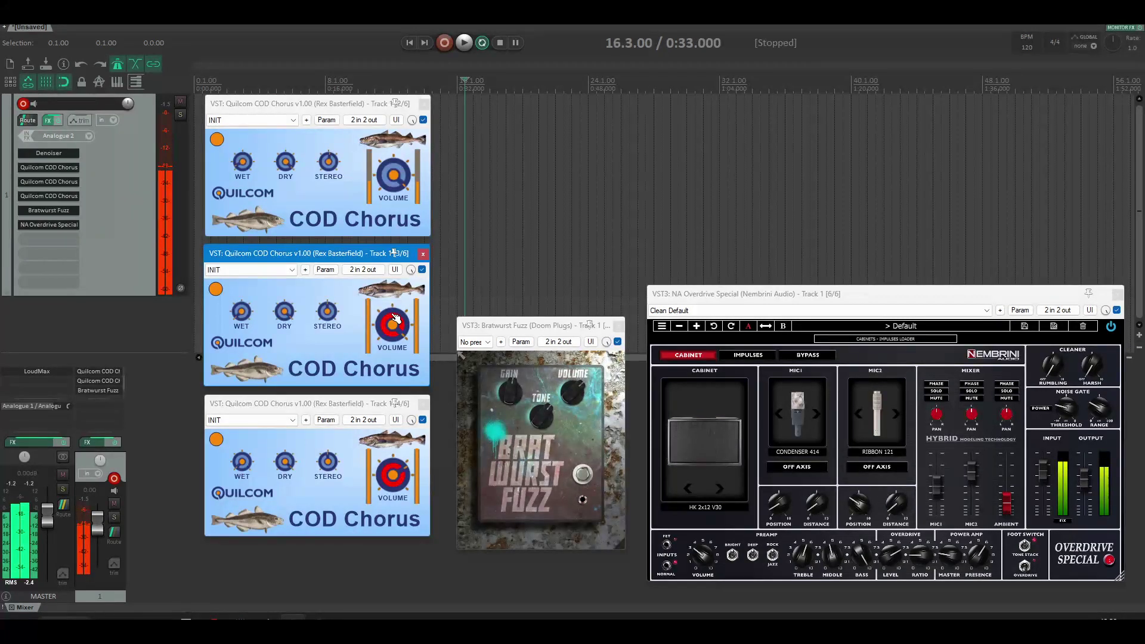
{"action": "left_click", "coordinate": [394, 404]}
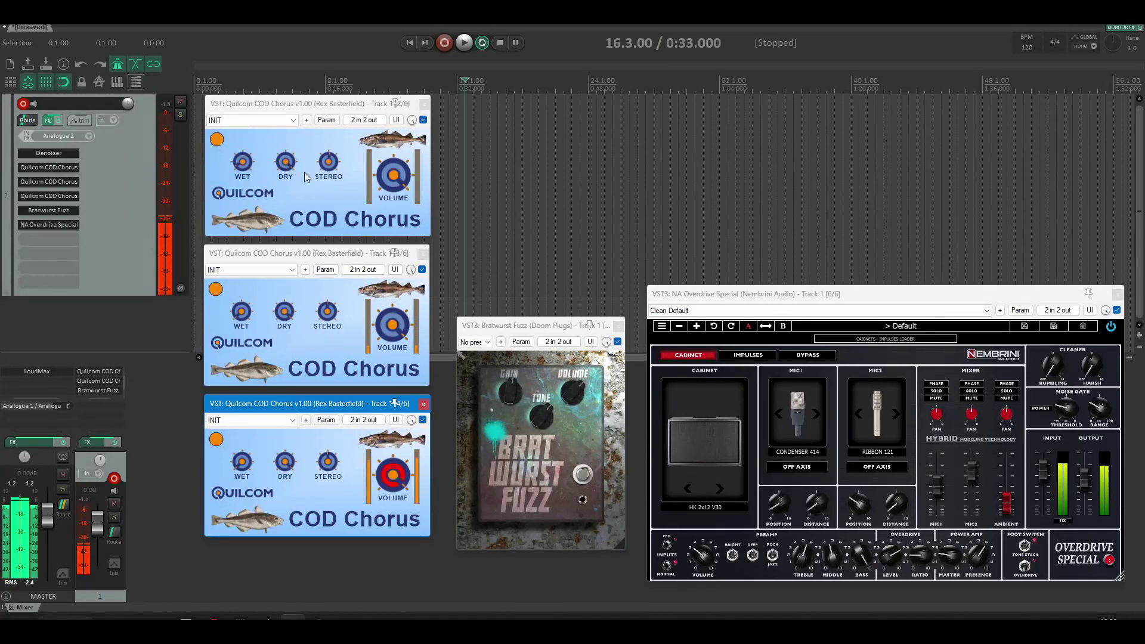
Step: Fine-tune the Stereo and Wet settings across the three COD Chorus instances and toggle the Bratwurst Fuzz footswitch
{"action": "left_click", "coordinate": [330, 165]}
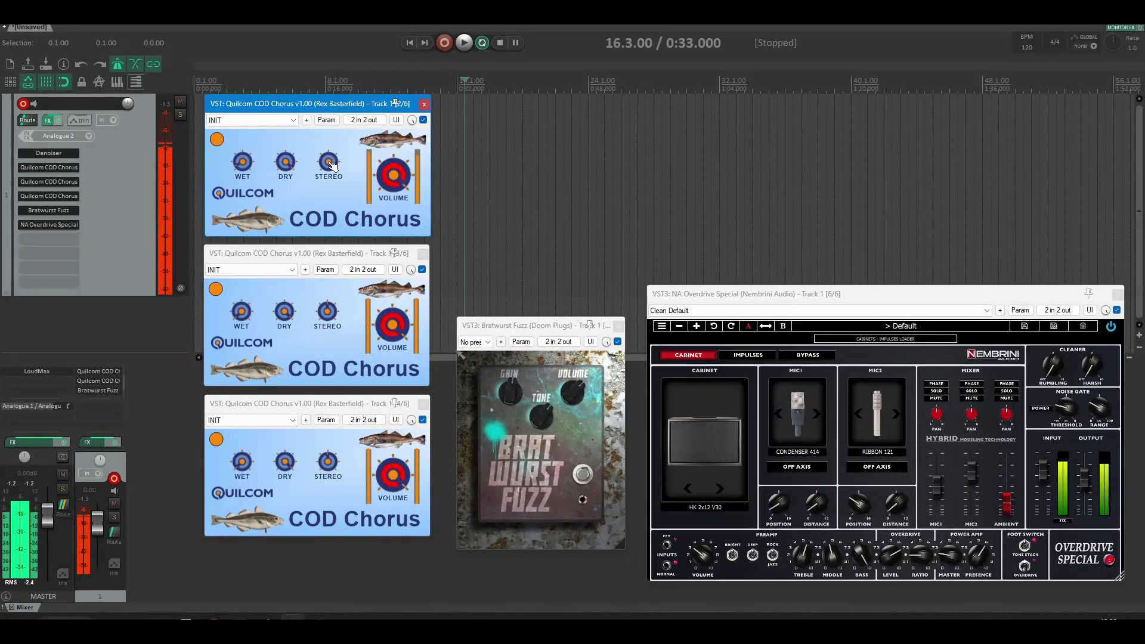
{"action": "left_click", "coordinate": [330, 311]}
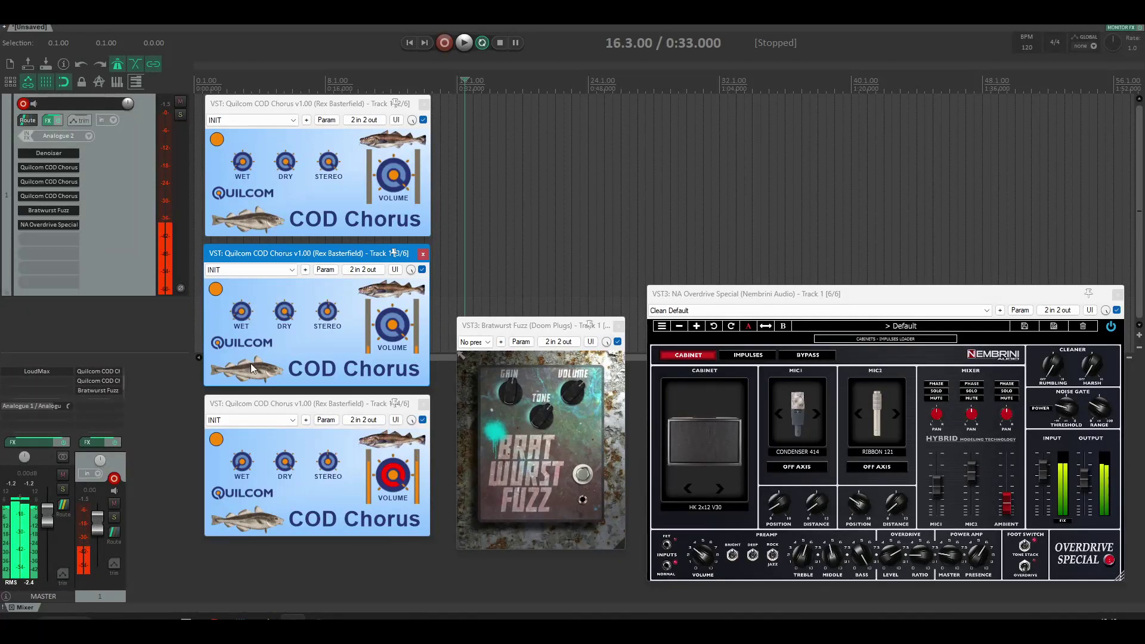
{"action": "left_click", "coordinate": [249, 462]}
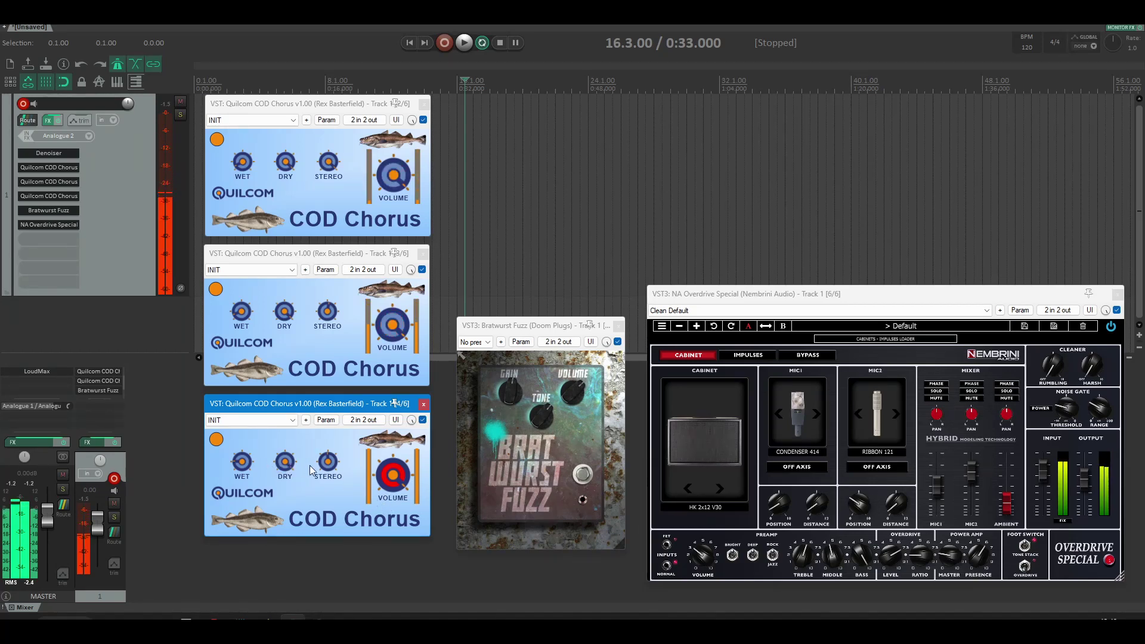
{"action": "left_click", "coordinate": [327, 339]}
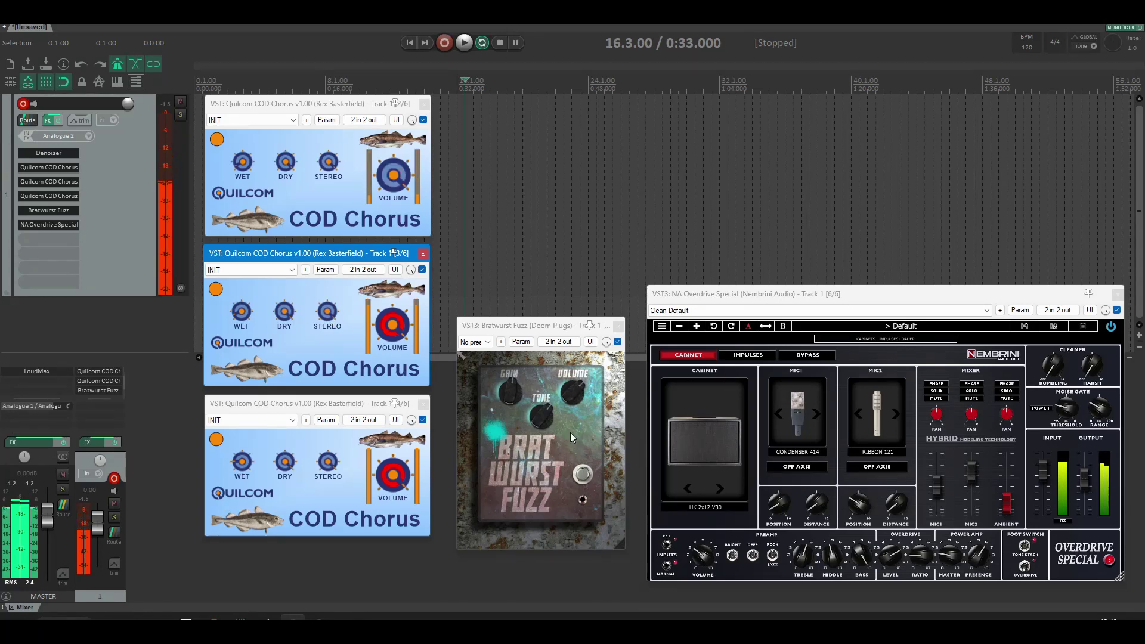
{"action": "left_click", "coordinate": [583, 475]}
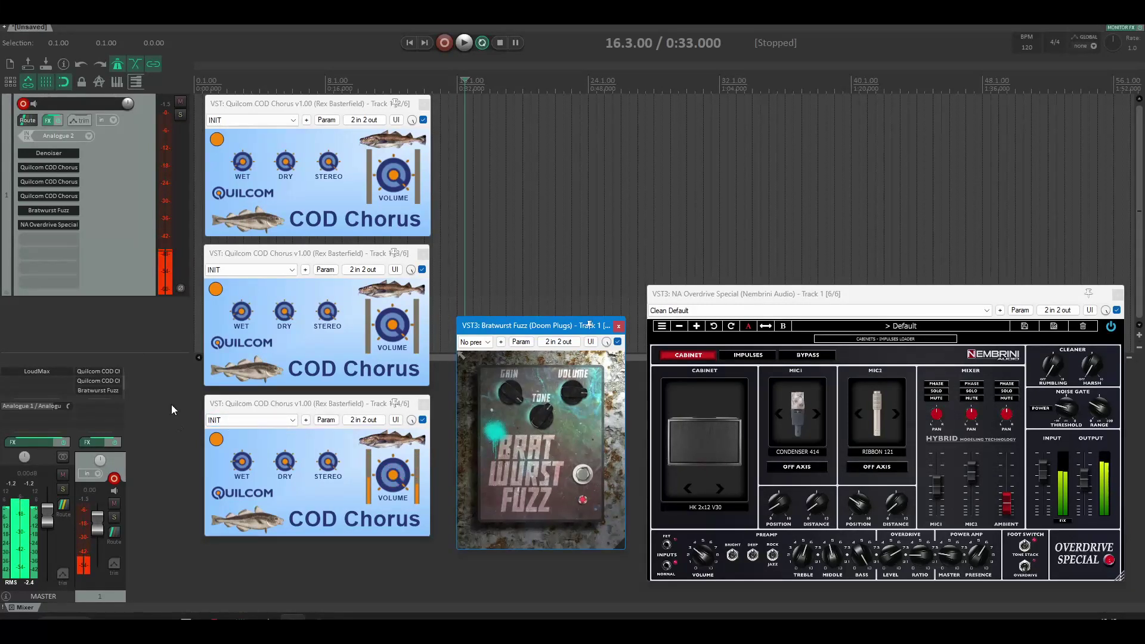
Step: Open the Denoiser on Track 1, bypass and re-enable it to compare the sound, and close its window
{"action": "left_click", "coordinate": [58, 156]}
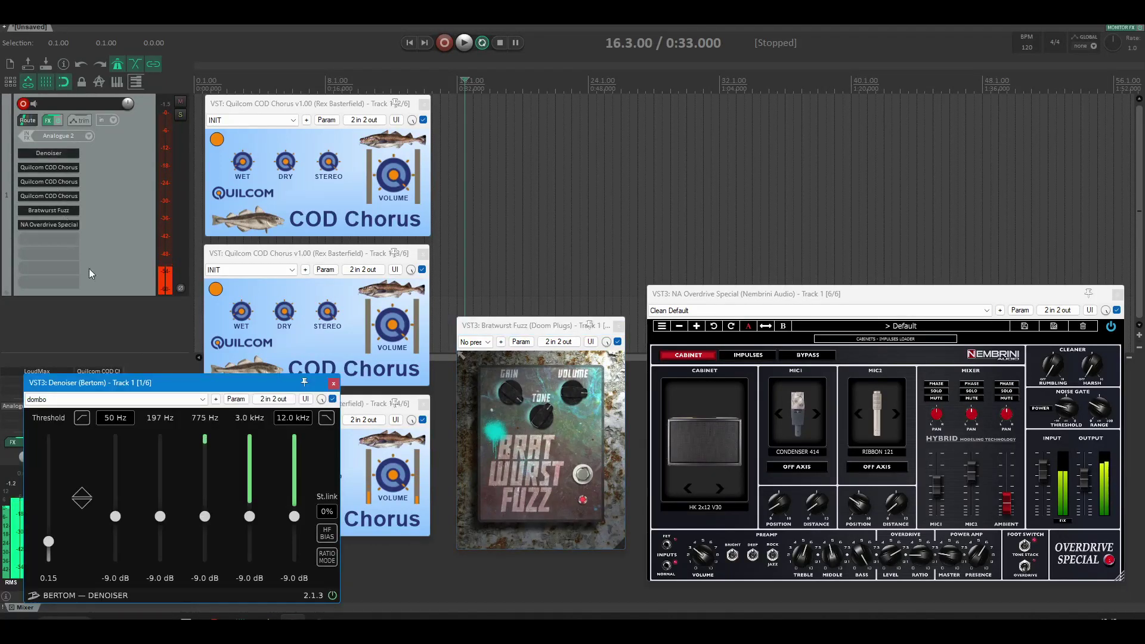
{"action": "left_click", "coordinate": [334, 399]}
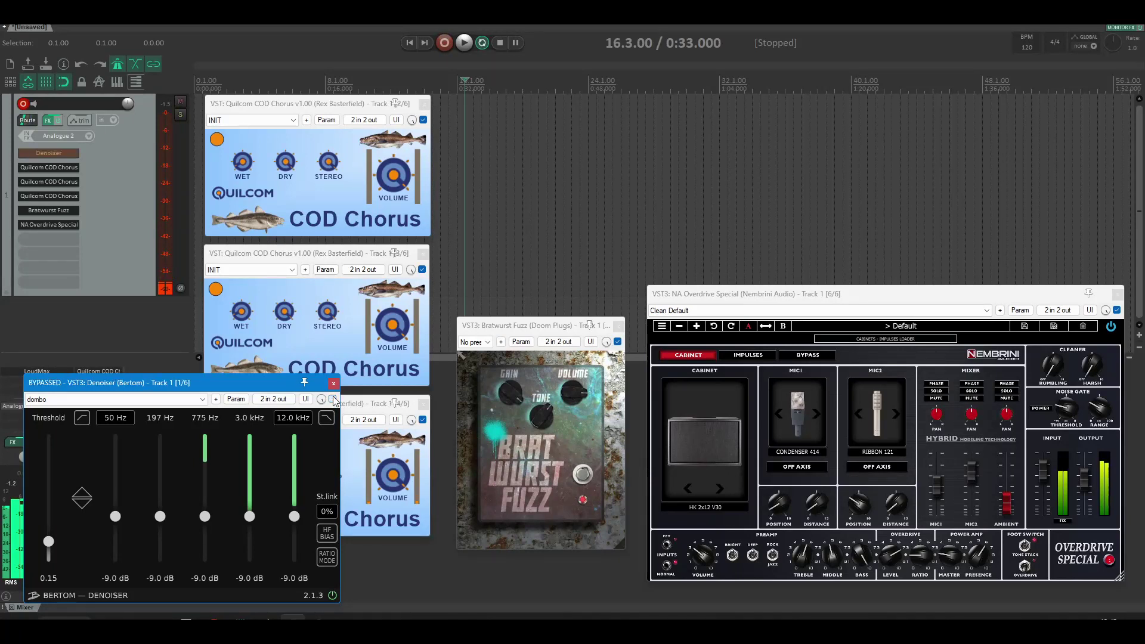
{"action": "left_click", "coordinate": [334, 399]}
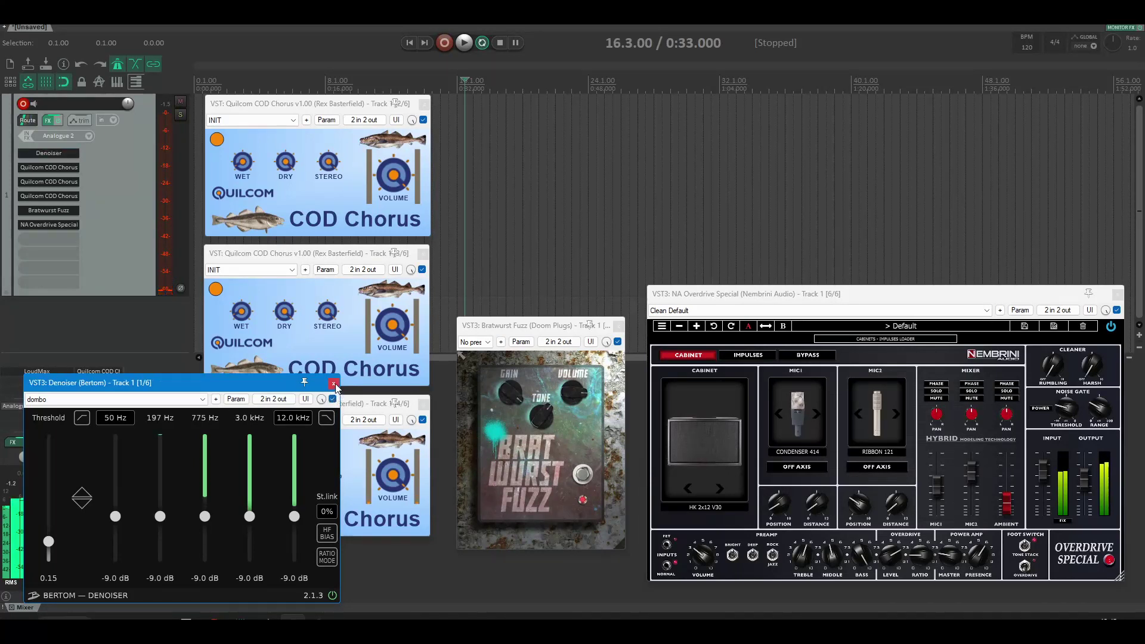
{"action": "left_click", "coordinate": [335, 384]}
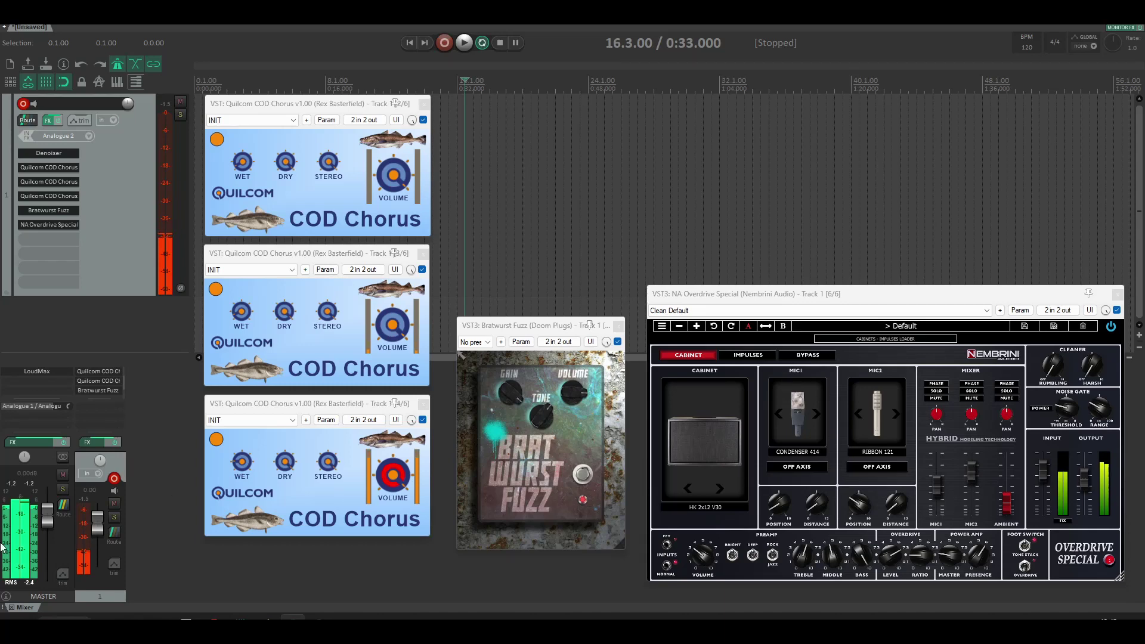
Step: Add the JS: Lava Reverb (Saike) [ALPHA] effect to Track 1 after NA Overdrive Special
{"action": "double_click", "coordinate": [52, 236]}
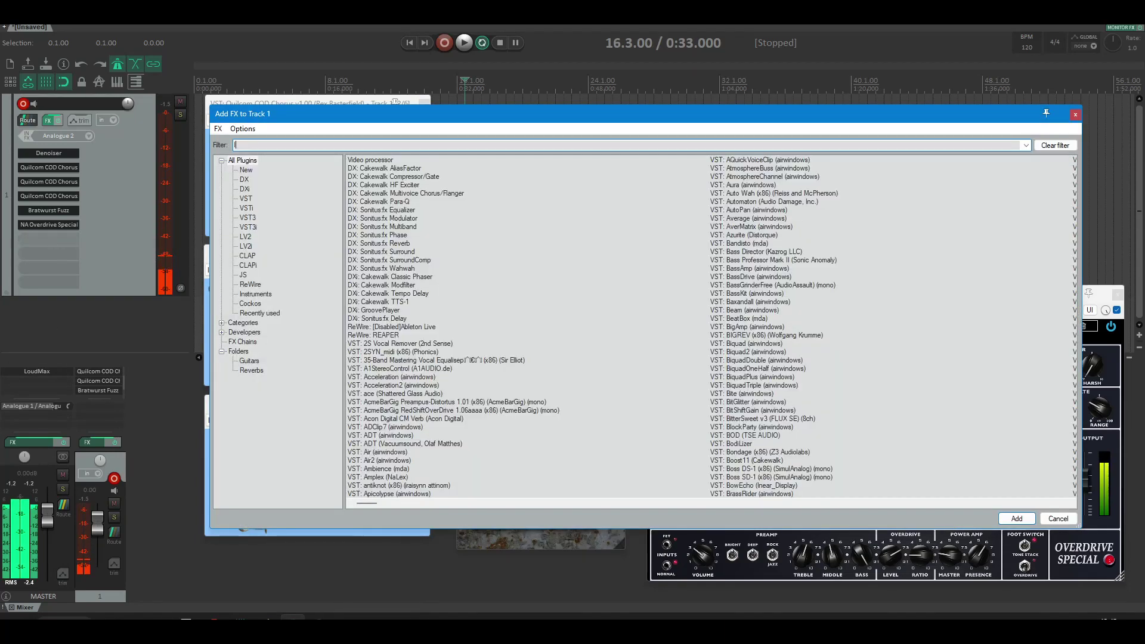
{"action": "type", "text": "lav"}
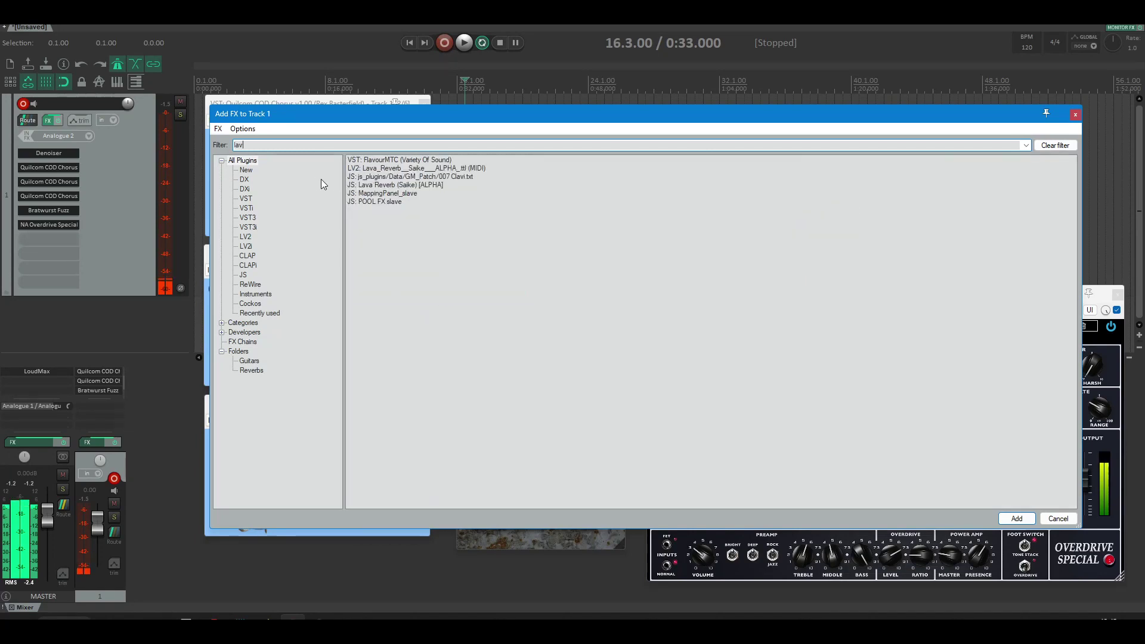
{"action": "double_click", "coordinate": [378, 188]}
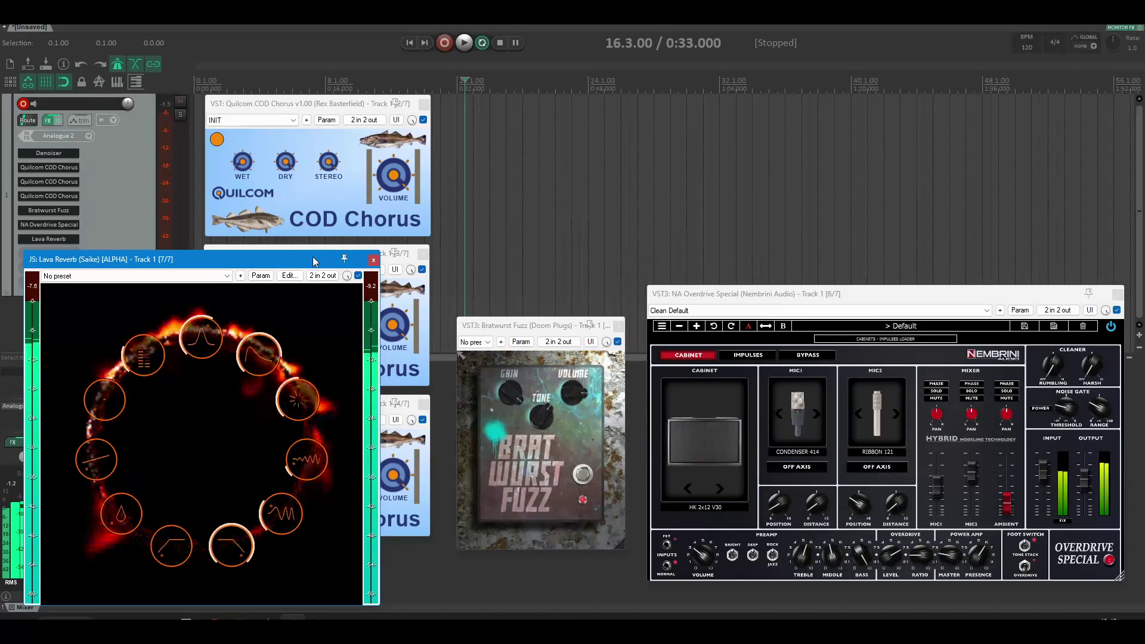
Step: Move the Lava Reverb window above the amp, switch NA Overdrive Special from cabinet to amp view, and bring the reverb to the front
{"action": "left_click_drag", "start_coordinate": [314, 261], "coordinate": [974, 117]}
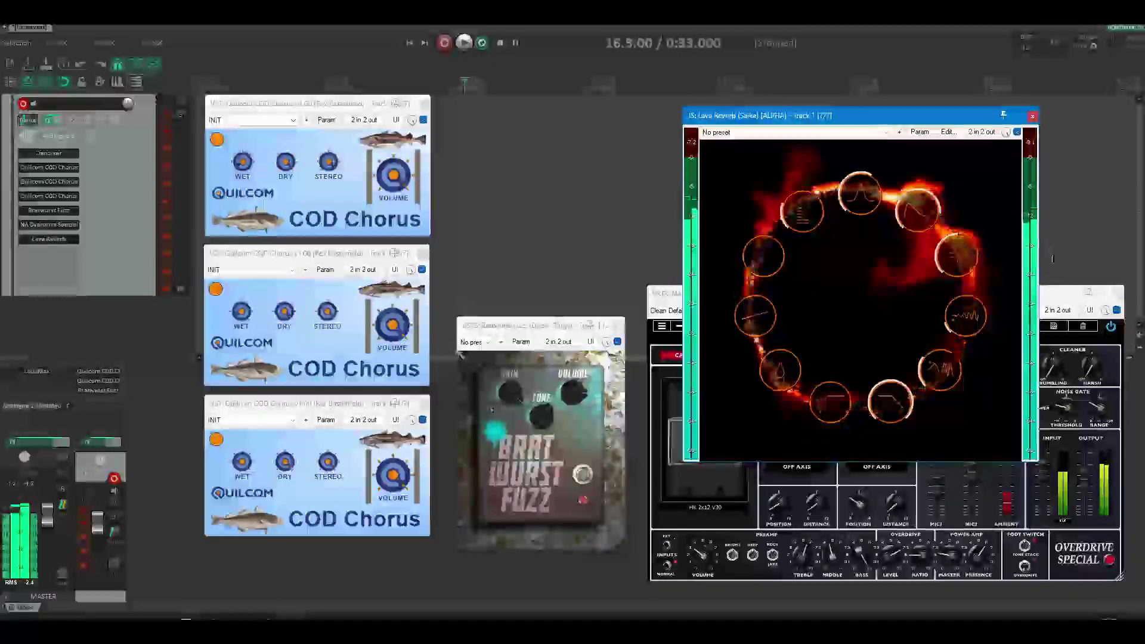
{"action": "left_click", "coordinate": [1053, 327]}
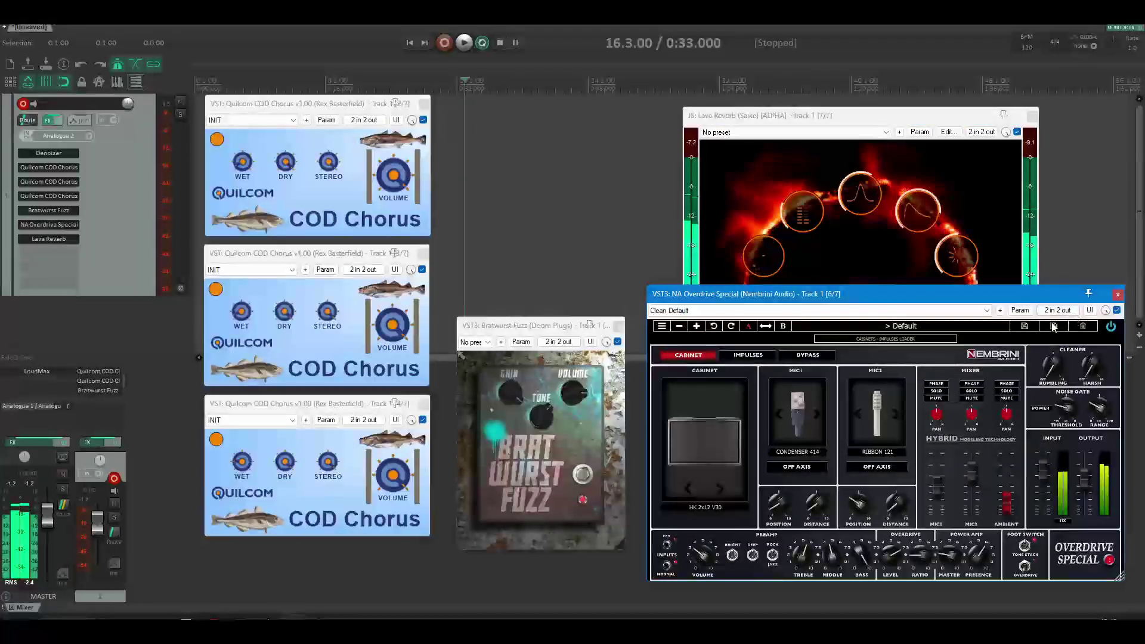
{"action": "left_click", "coordinate": [929, 339]}
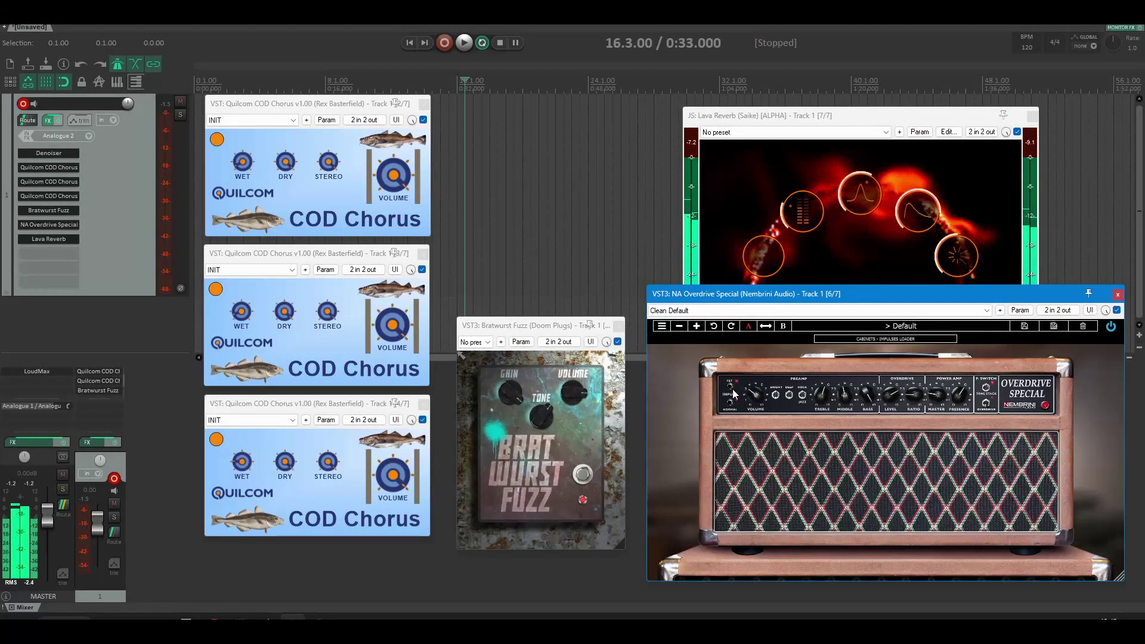
{"action": "left_click", "coordinate": [917, 115]}
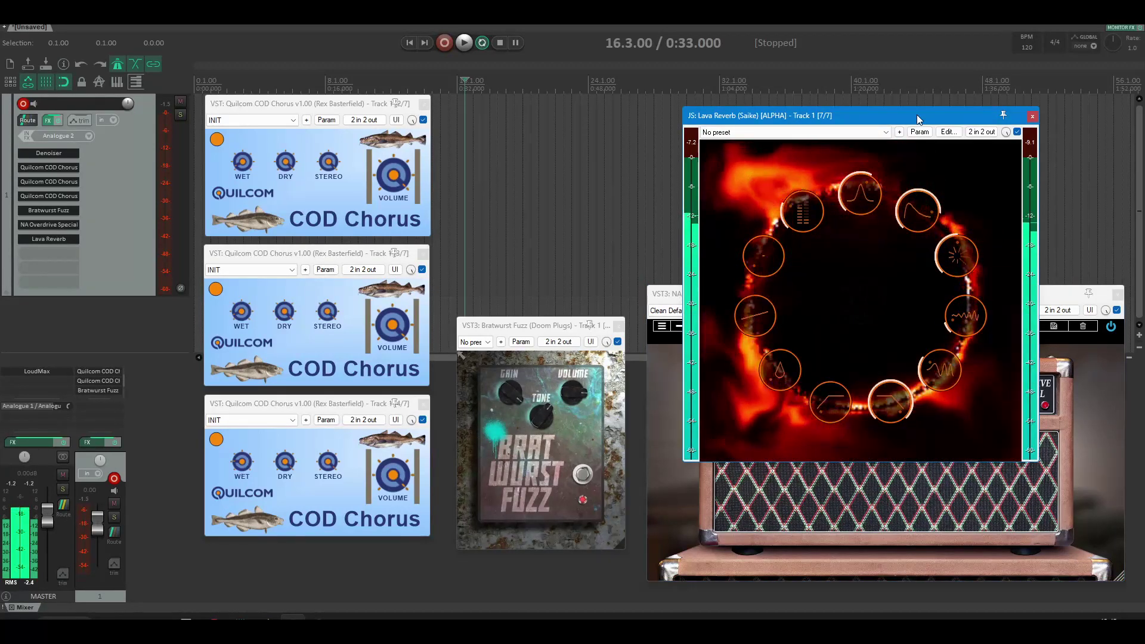
{"action": "mouse_move", "coordinate": [843, 303]}
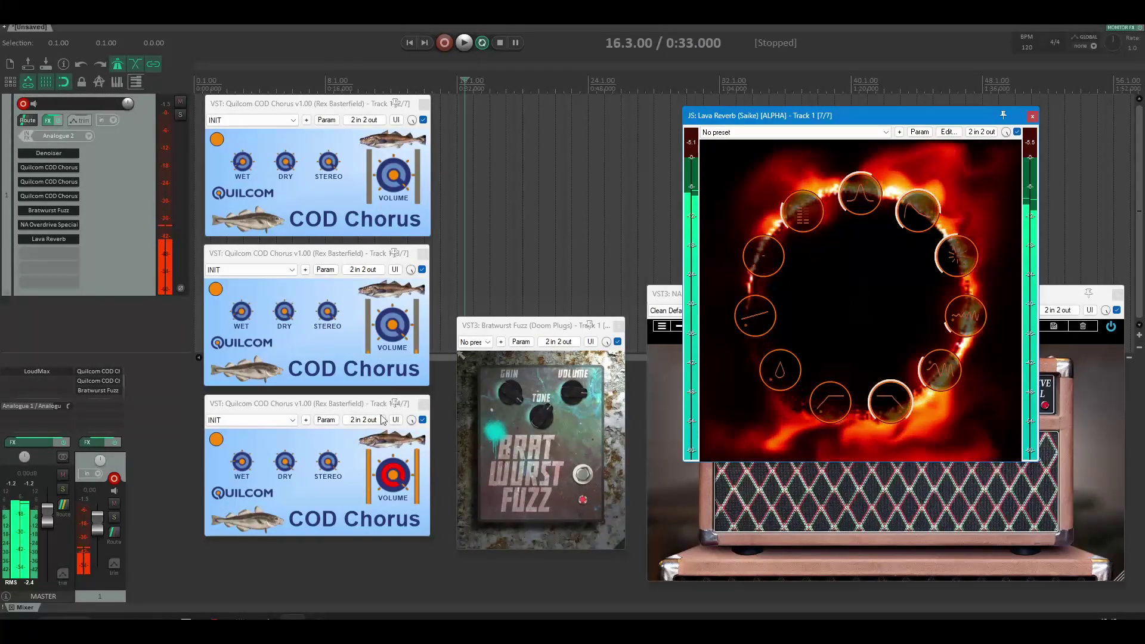
Step: Adjust the Stereo setting on the three COD Chorus instances with the reverb in the chain
{"action": "left_click", "coordinate": [335, 325]}
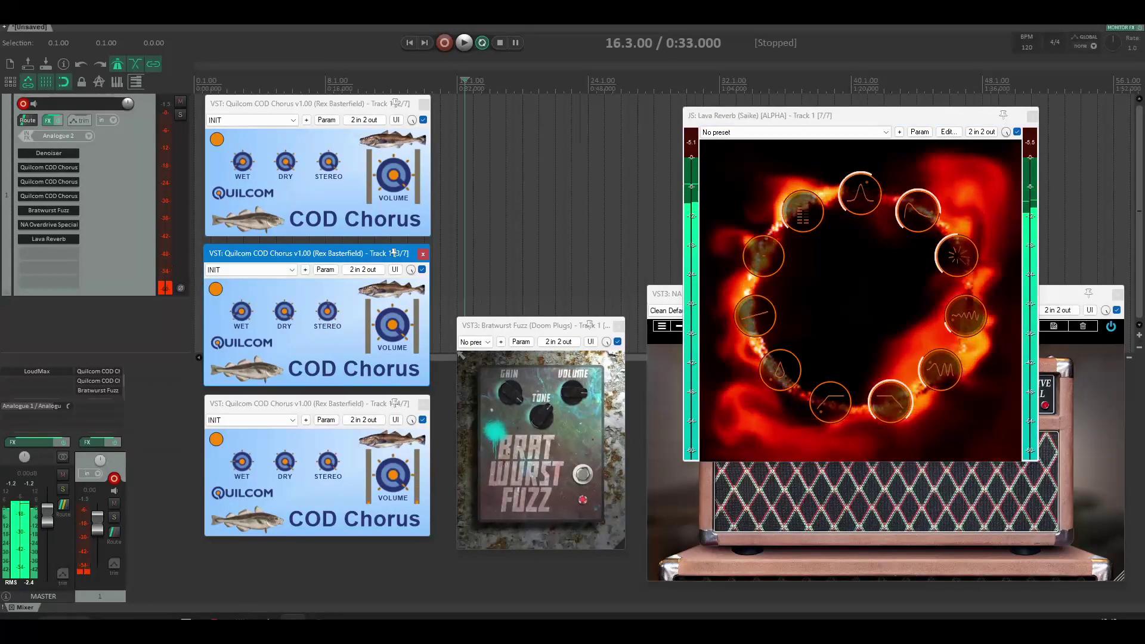
{"action": "left_click", "coordinate": [395, 103]}
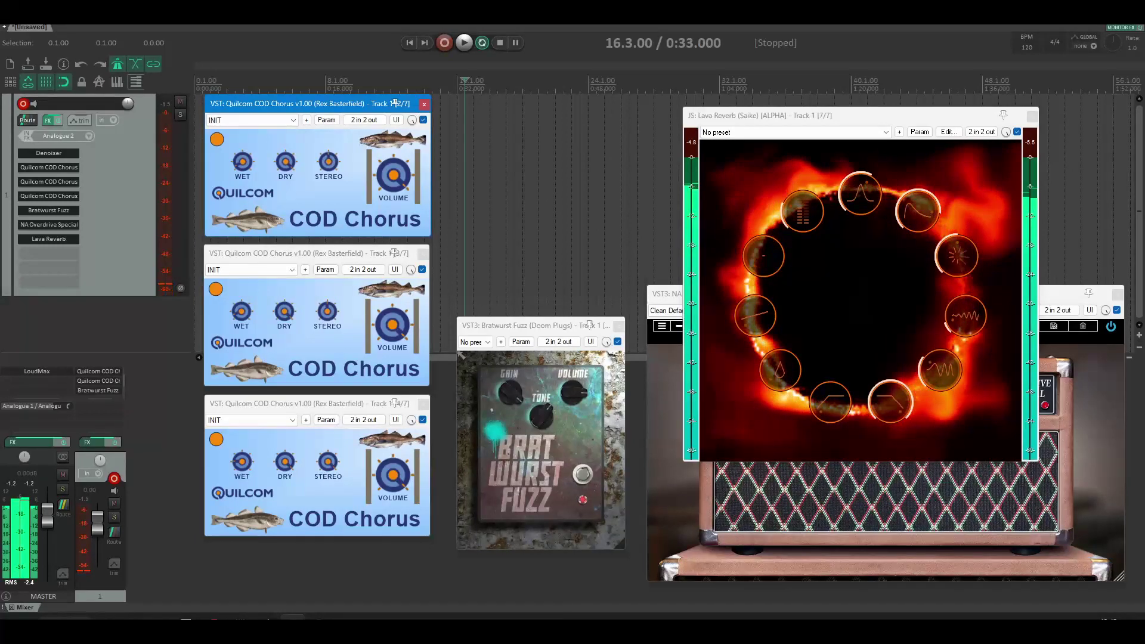
{"action": "left_click", "coordinate": [338, 379]}
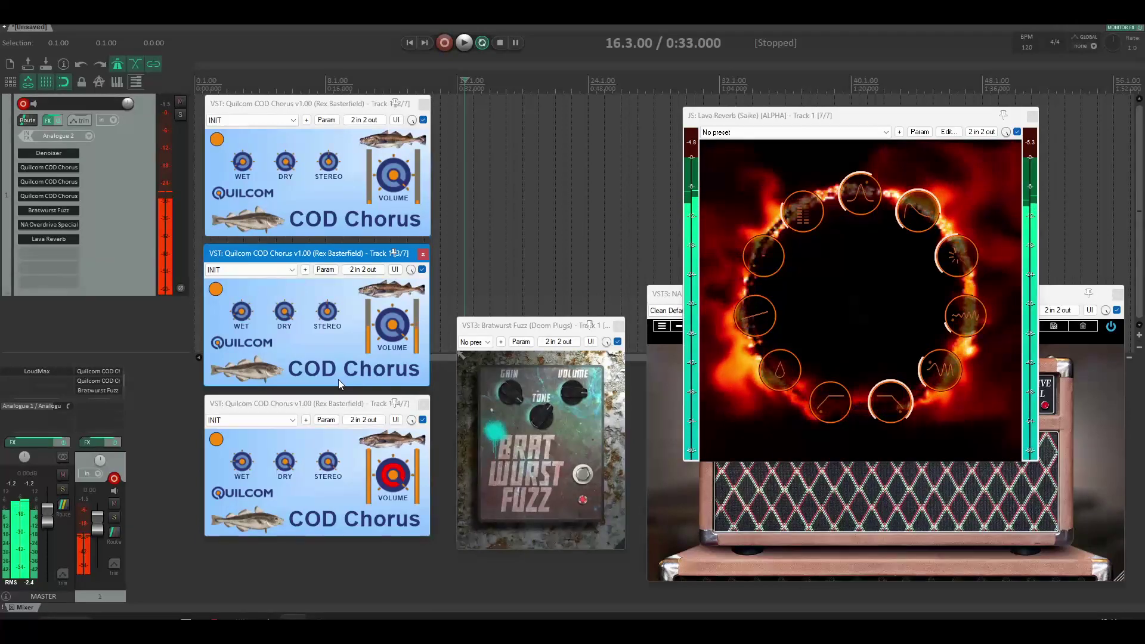
{"action": "left_click", "coordinate": [331, 463]}
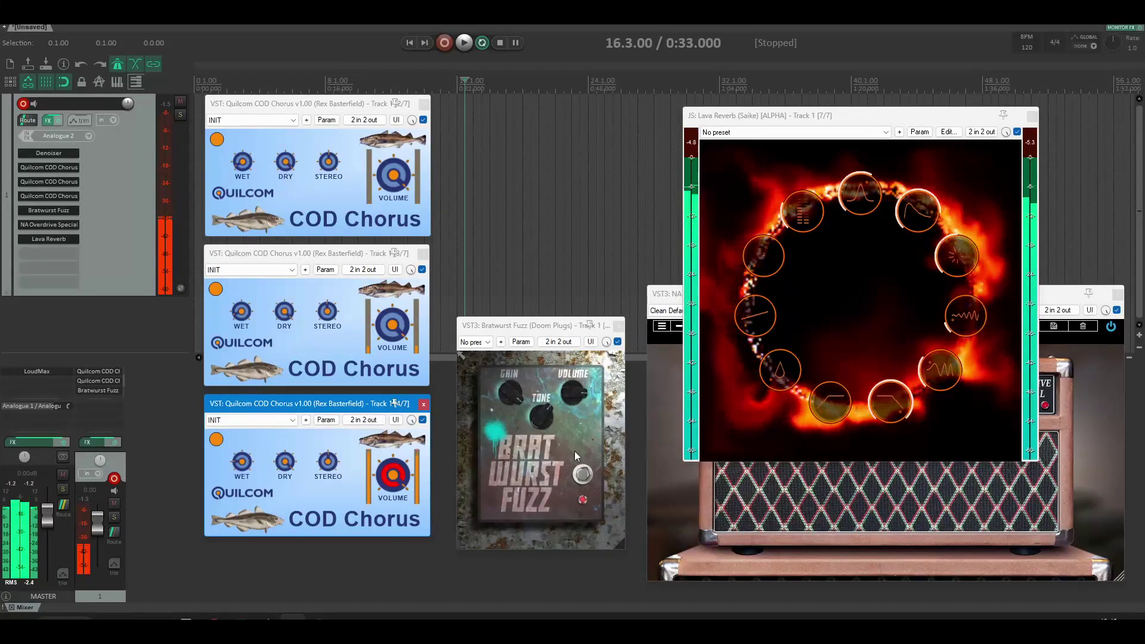
Step: Raise the burst-icon knob and the two waveform-icon knobs in the Lava Reverb
{"action": "left_click", "coordinate": [676, 297]}
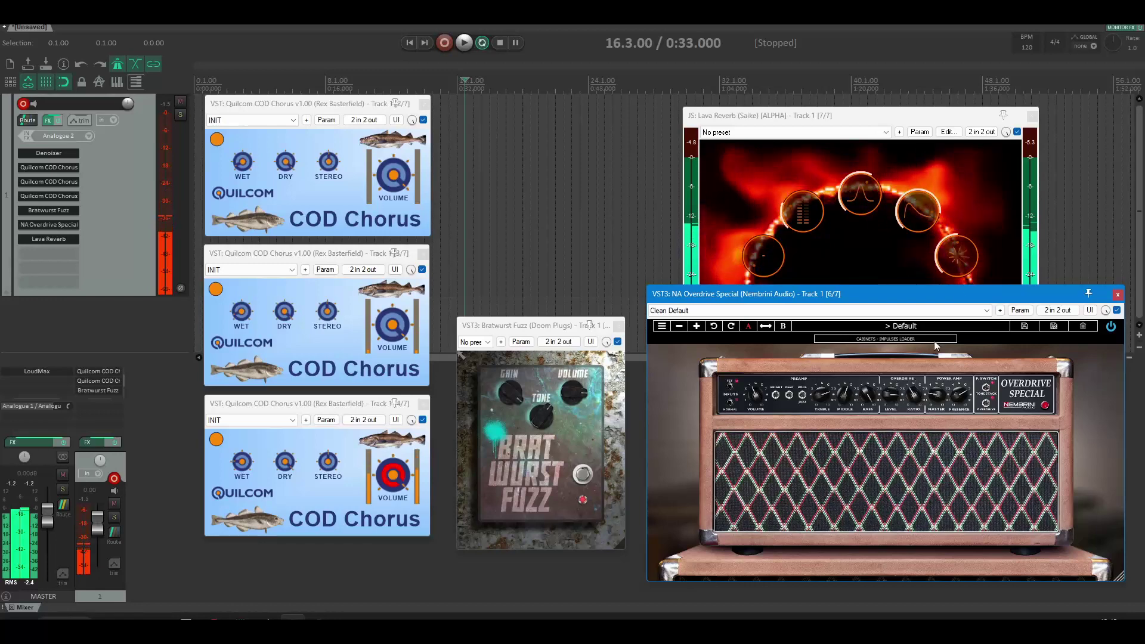
{"action": "left_click", "coordinate": [956, 122]}
{"action": "mouse_move", "coordinate": [881, 271]}
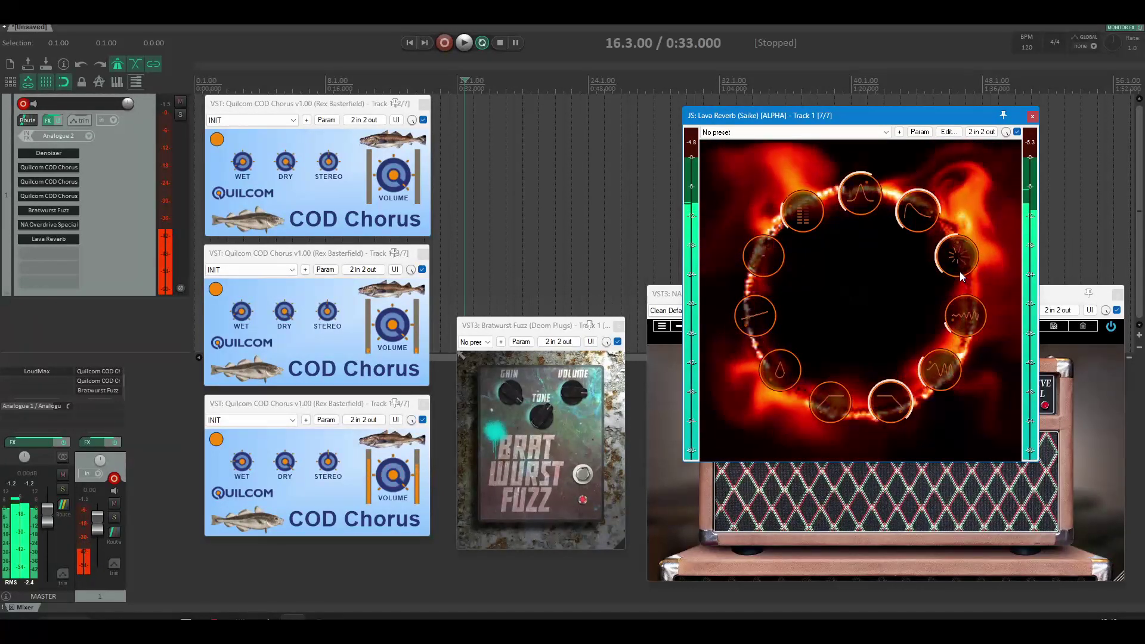
{"action": "mouse_move", "coordinate": [960, 270]}
{"action": "left_click_drag", "start_coordinate": [960, 271], "coordinate": [988, 195]}
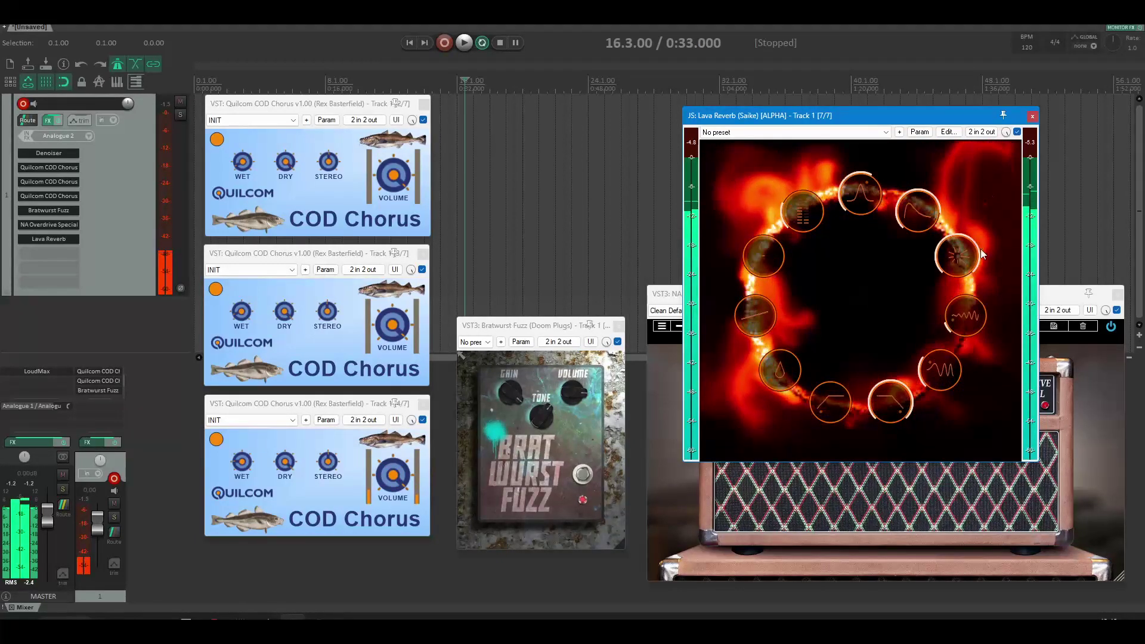
{"action": "left_click_drag", "start_coordinate": [972, 311], "coordinate": [1000, 234]}
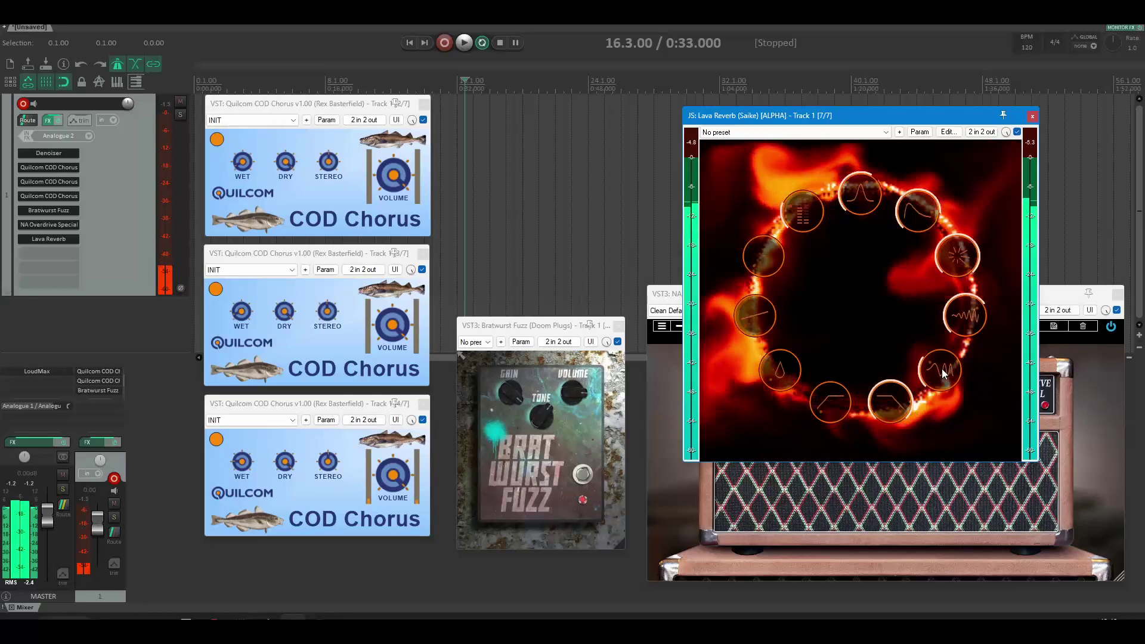
{"action": "left_click_drag", "start_coordinate": [943, 370], "coordinate": [943, 330]}
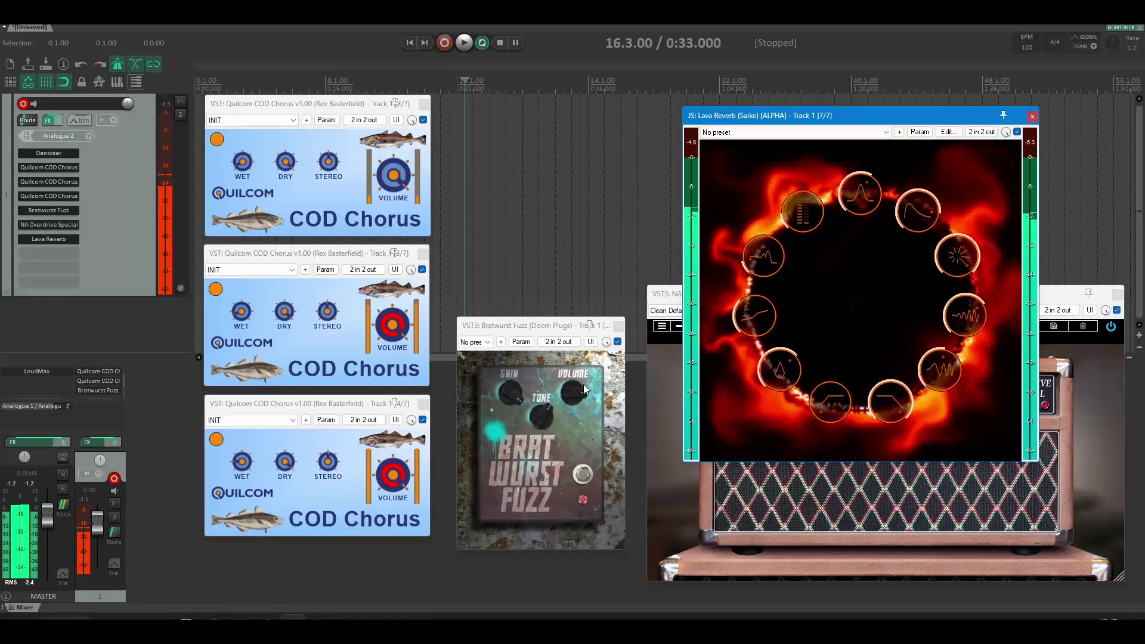
Step: Raise the Lava Reverb's stacked-bars knob and turn its Nonlinearity down
{"action": "left_click", "coordinate": [534, 389]}
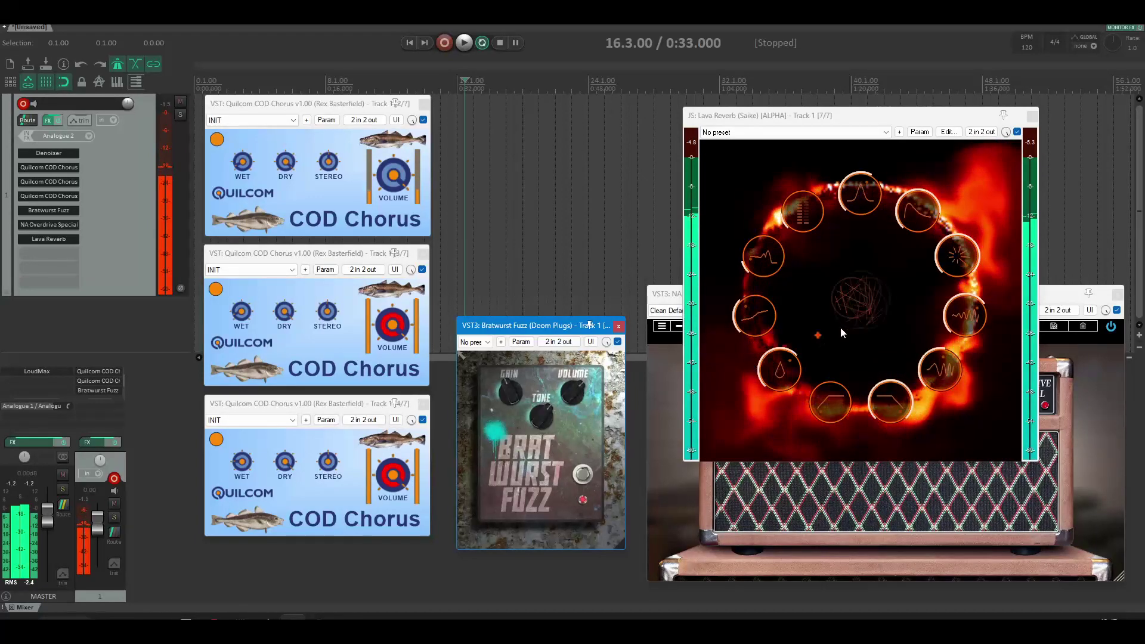
{"action": "left_click", "coordinate": [803, 225]}
{"action": "left_click_drag", "start_coordinate": [804, 225], "coordinate": [805, 196]}
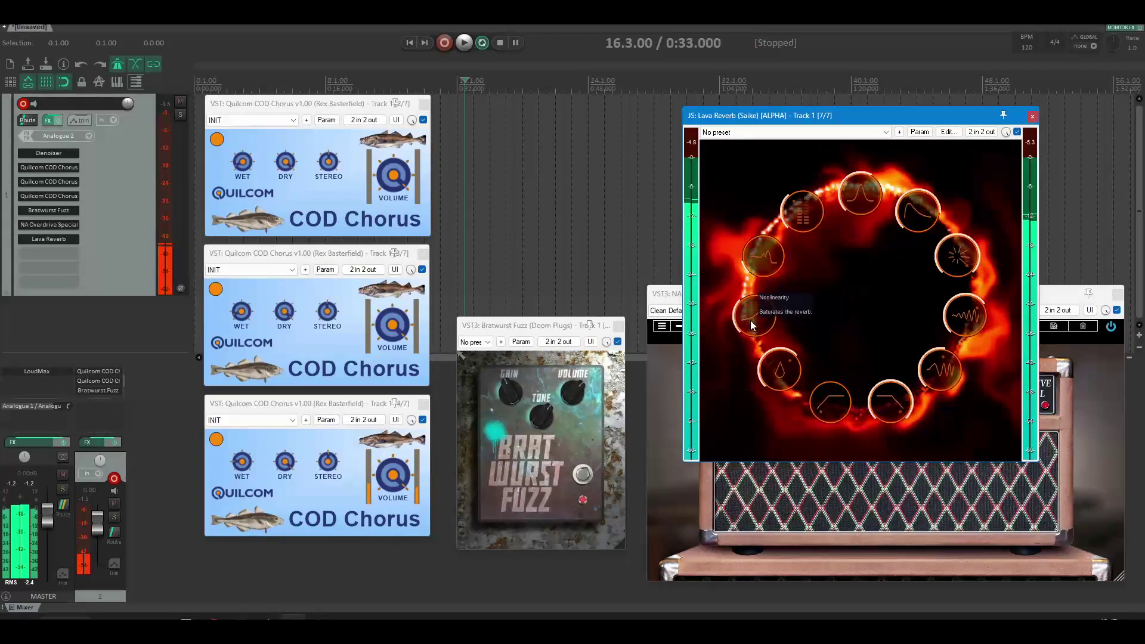
{"action": "left_click_drag", "start_coordinate": [749, 330], "coordinate": [731, 386]}
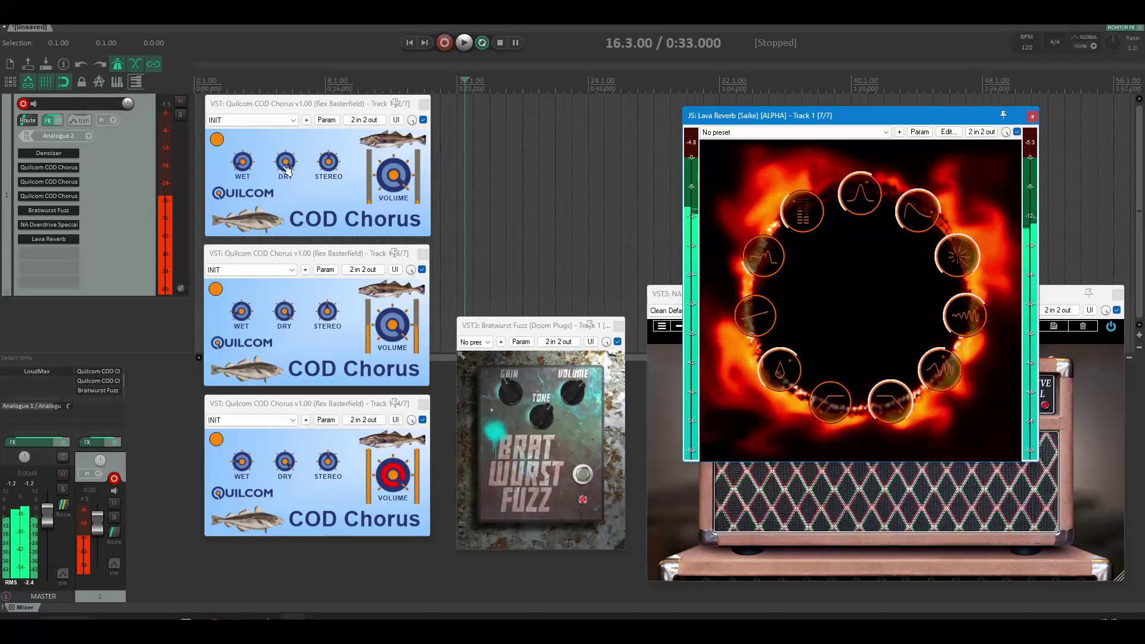
Step: Fine-tune the top, middle and bottom COD Chorus instances in turn, working on their Stereo setting
{"action": "left_click", "coordinate": [382, 177]}
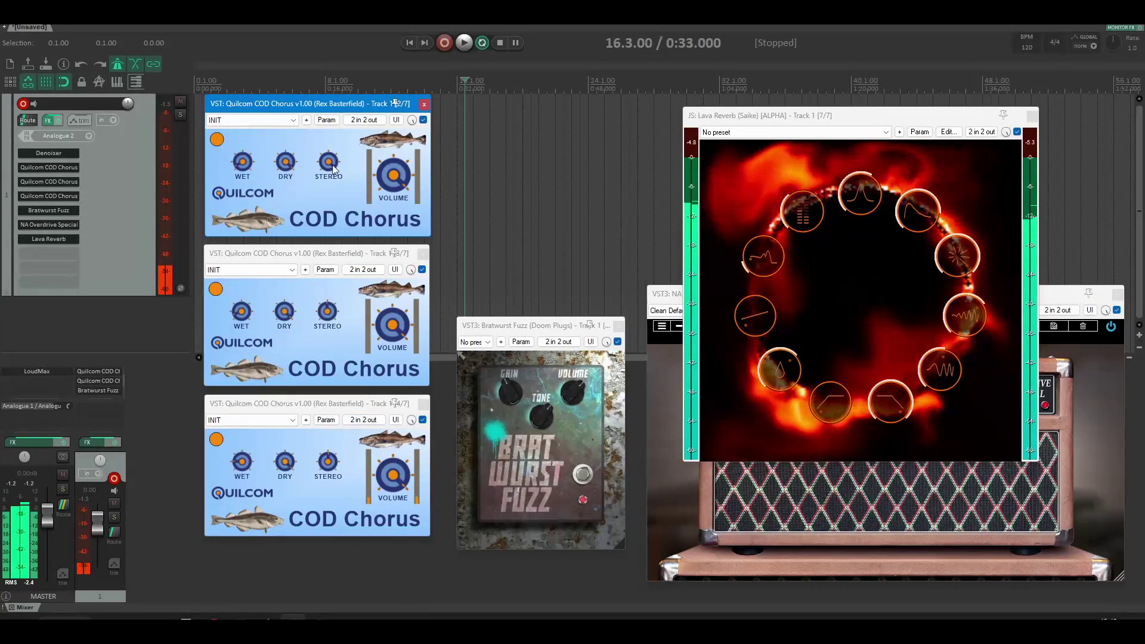
{"action": "left_click", "coordinate": [394, 252]}
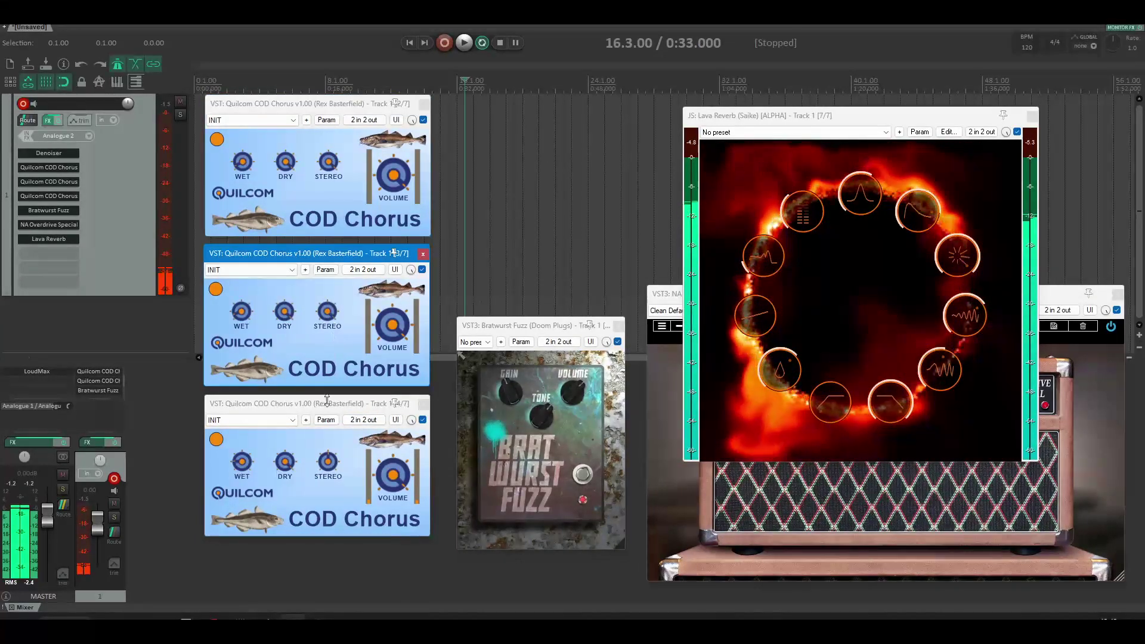
{"action": "left_click", "coordinate": [394, 403]}
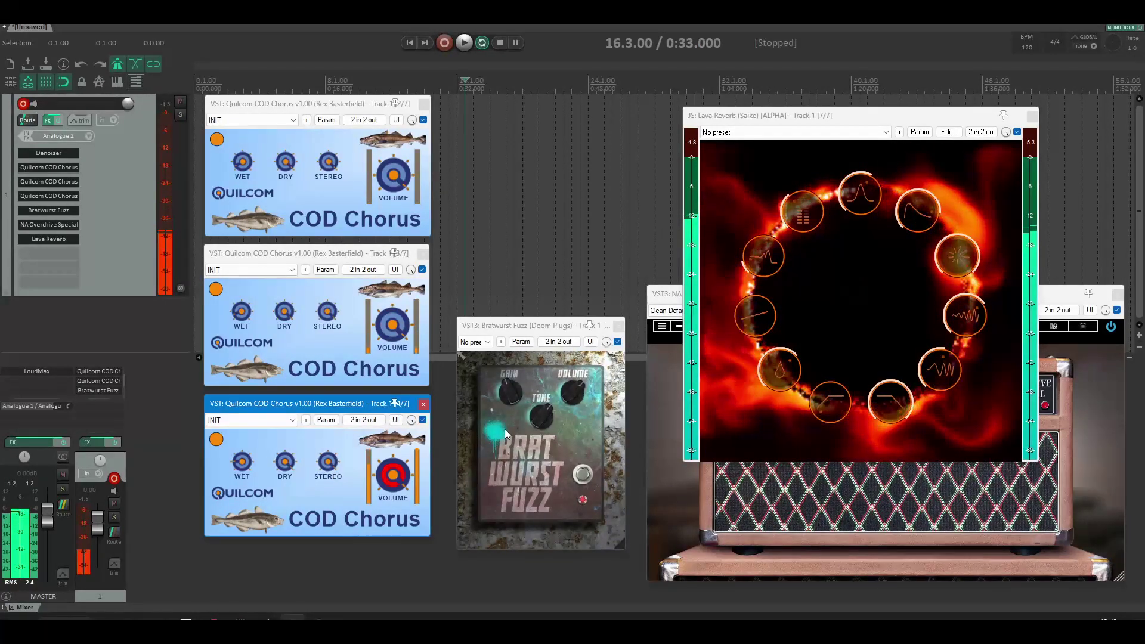
Step: Adjust the Tone and Volume on Bratwurst Fuzz and the preamp Volume on NA Overdrive Special
{"action": "left_click", "coordinate": [589, 325]}
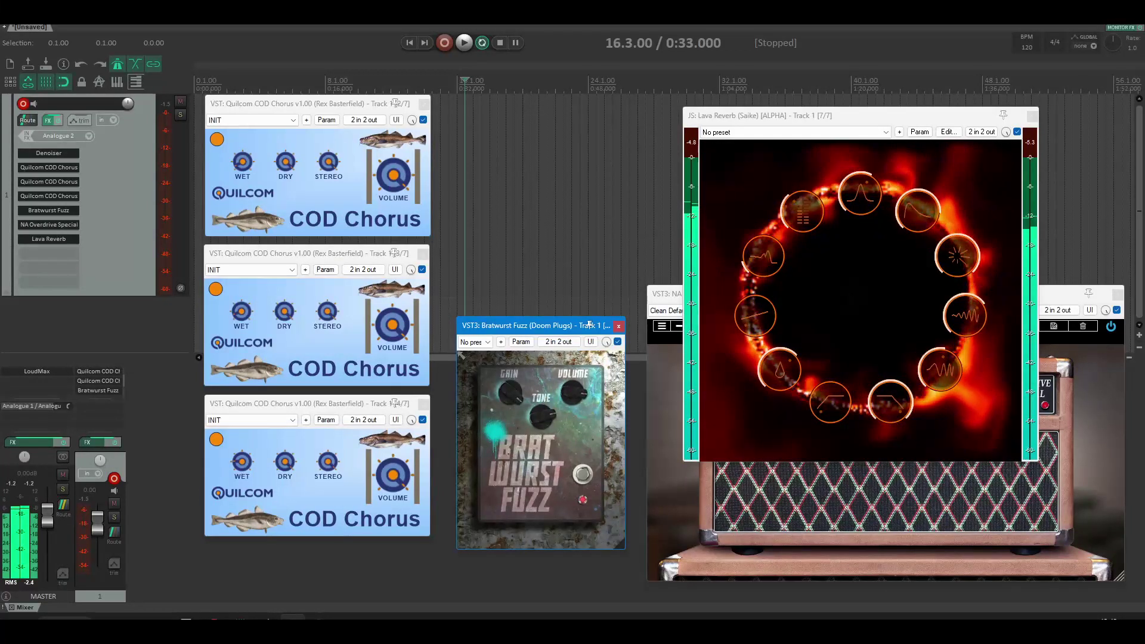
{"action": "left_click", "coordinate": [672, 293]}
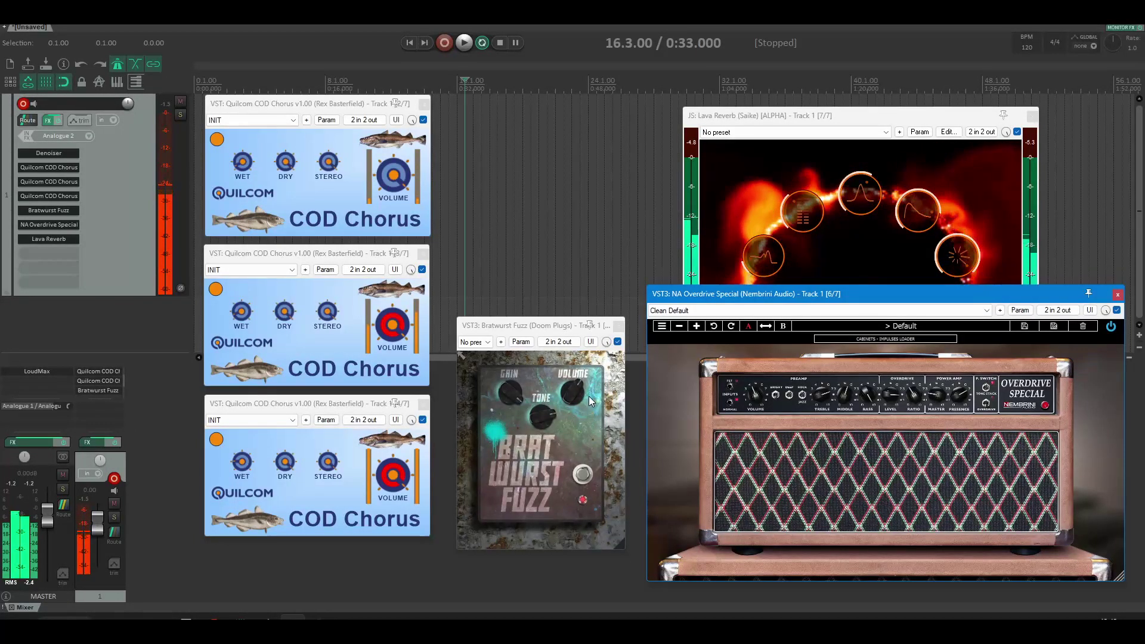
{"action": "left_click", "coordinate": [589, 325]}
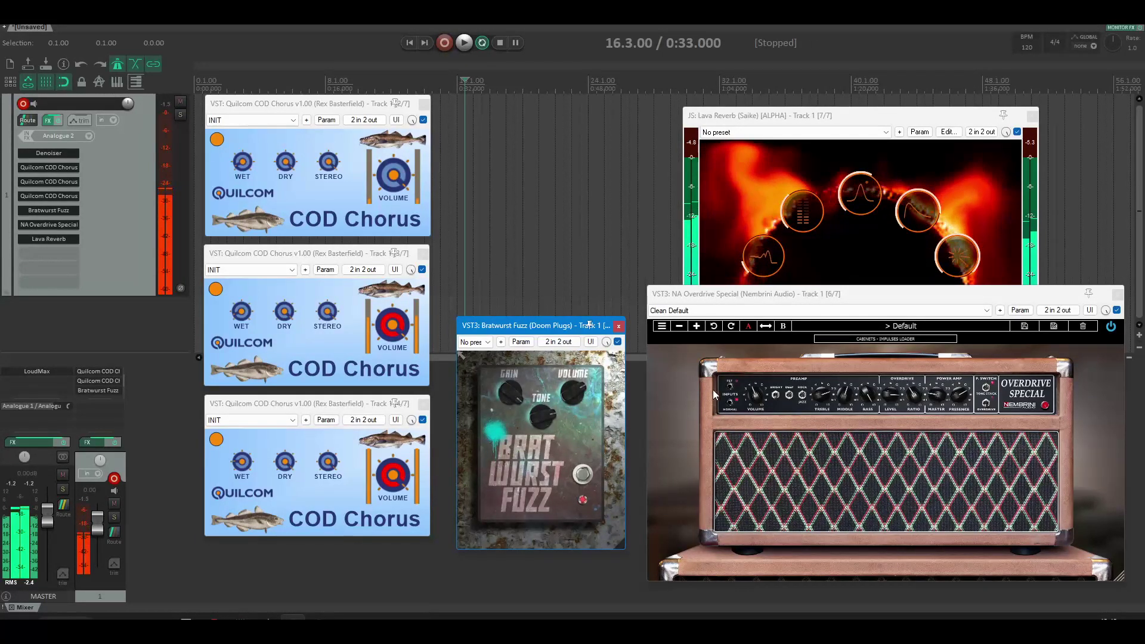
{"action": "left_click", "coordinate": [897, 393]}
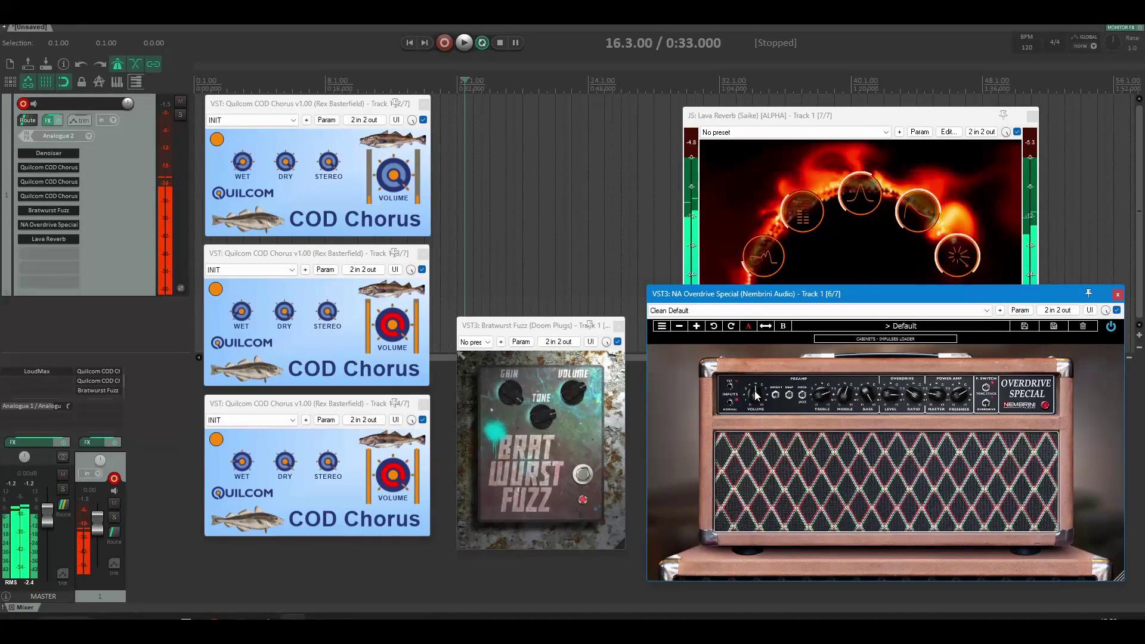
Step: Refine the Lava Reverb's outer knobs and explore the reverb modes in its centre
{"action": "left_click", "coordinate": [882, 117]}
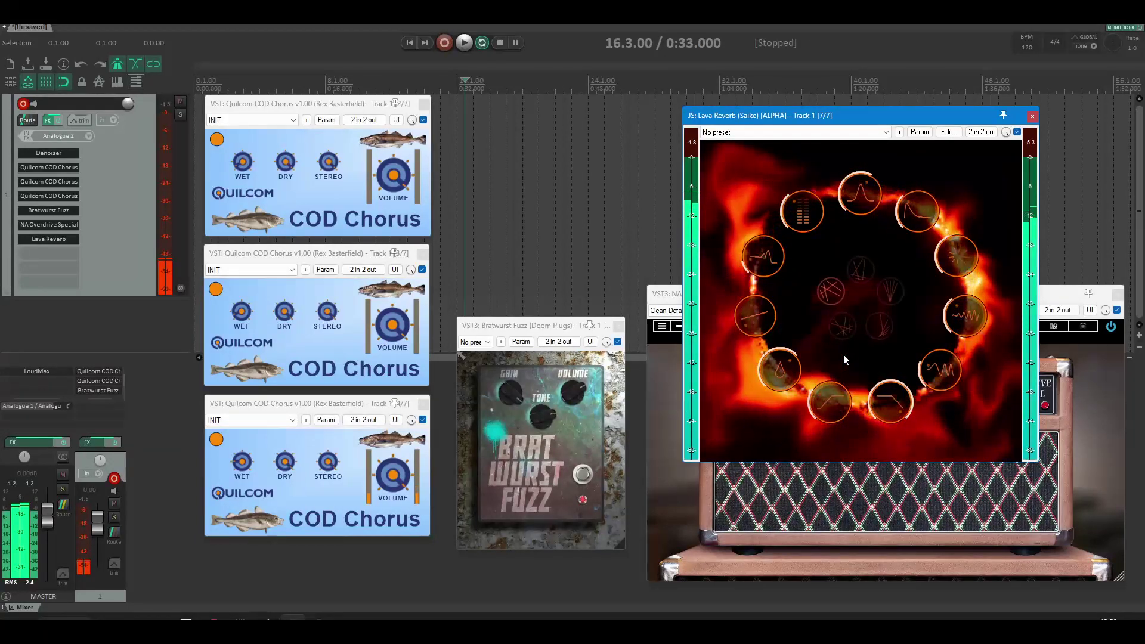
{"action": "mouse_move", "coordinate": [843, 353]}
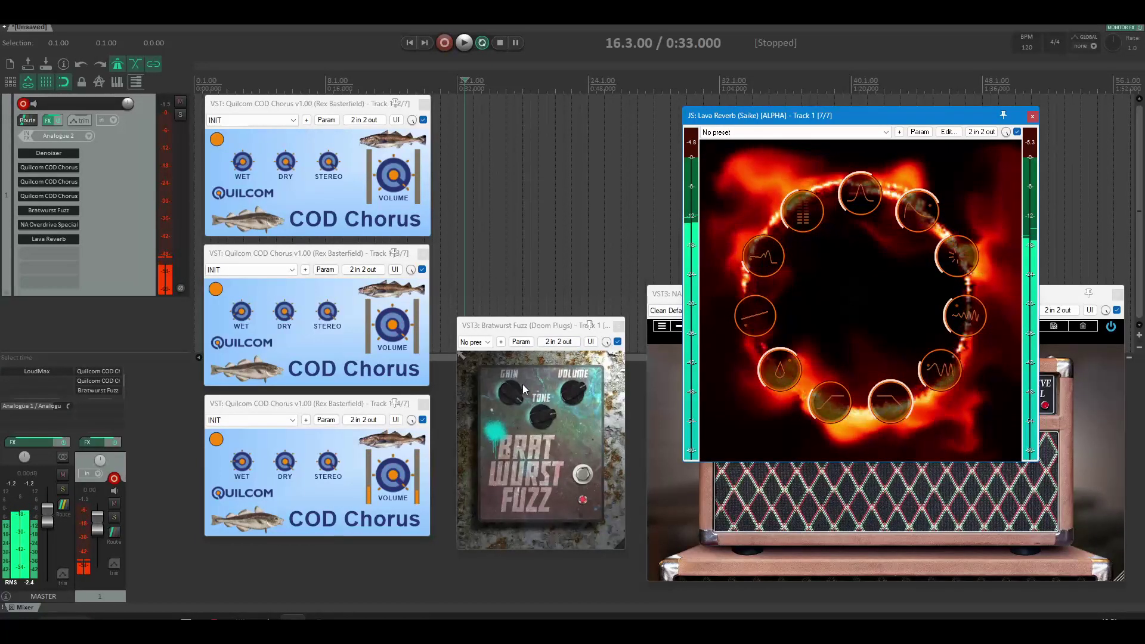
Step: Adjust the Gain on Bratwurst Fuzz, switch the pedal off, and return to the bottom COD Chorus instance
{"action": "left_click", "coordinate": [589, 325]}
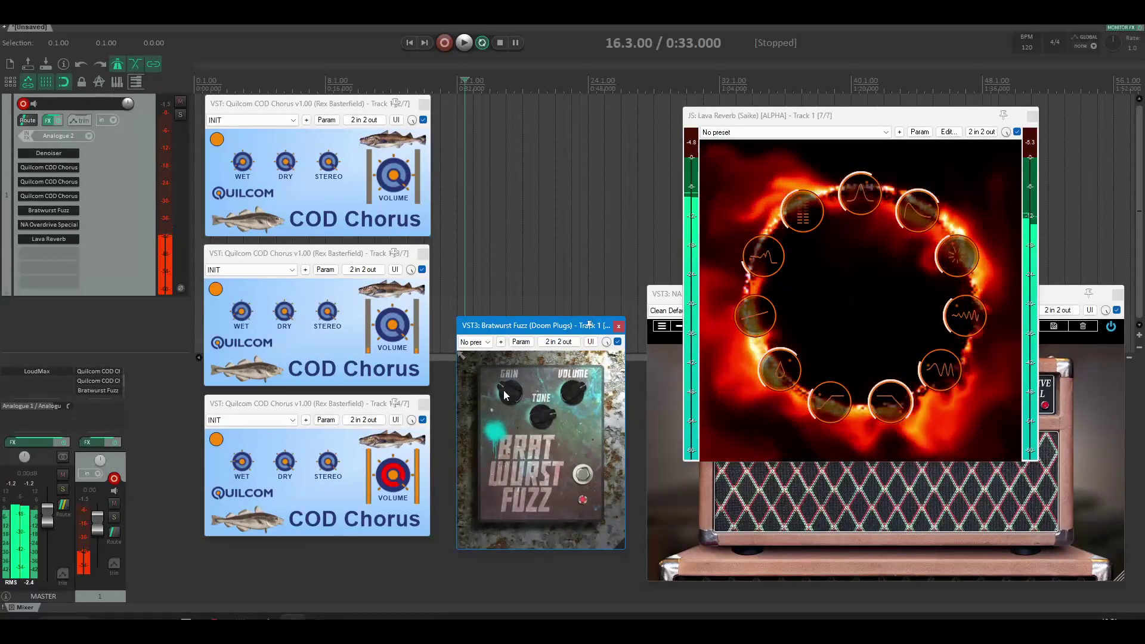
{"action": "left_click", "coordinate": [582, 474]}
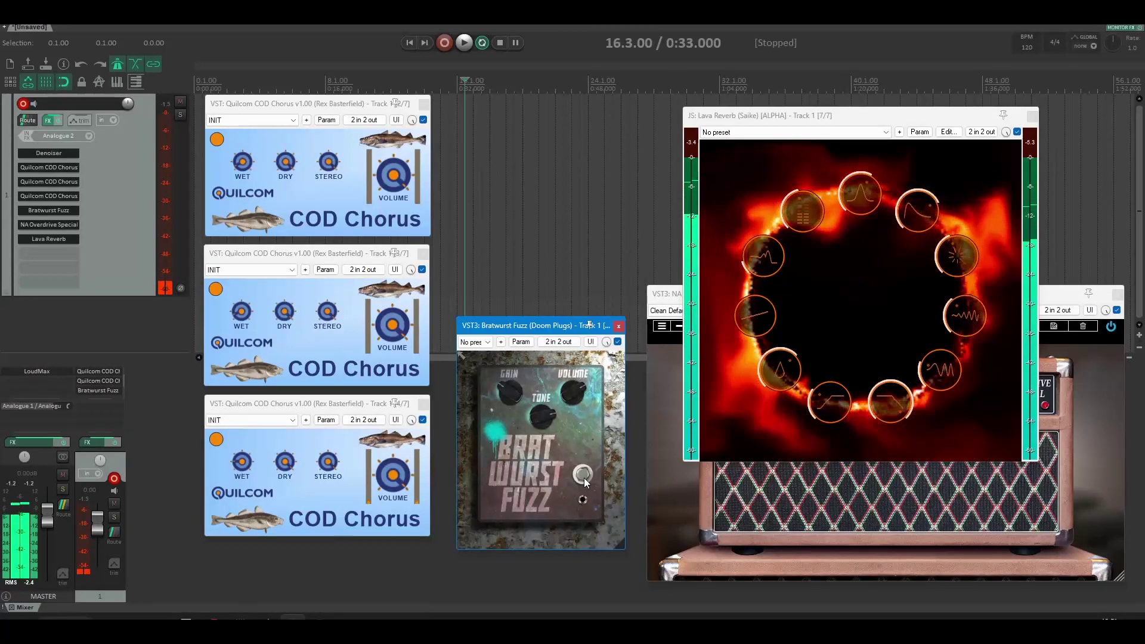
{"action": "left_click", "coordinate": [406, 473]}
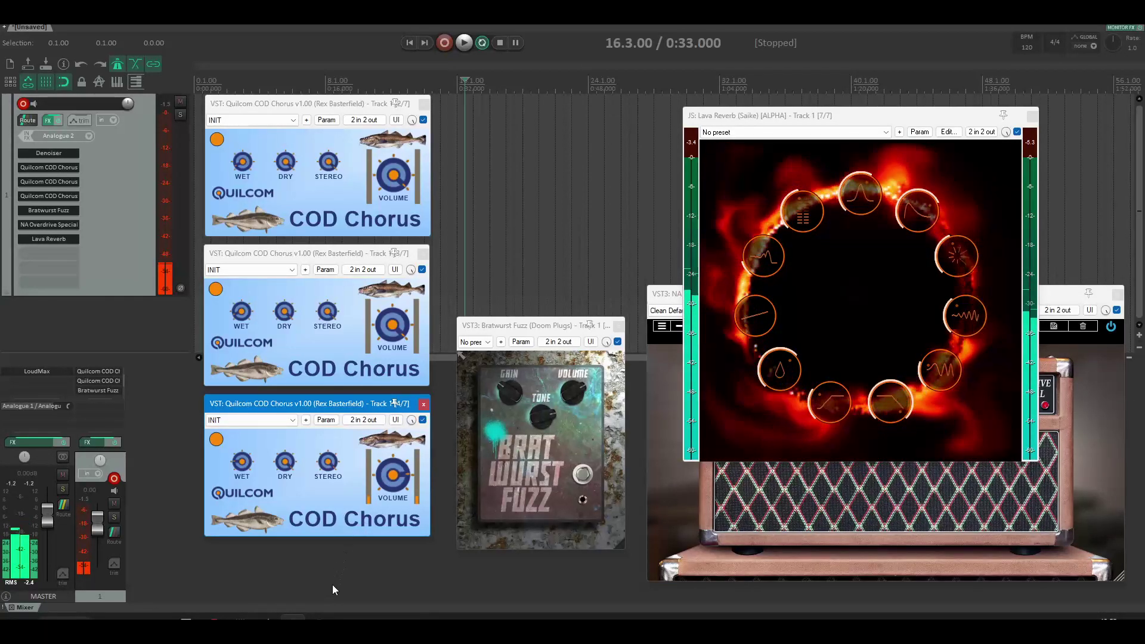
{"action": "mouse_move", "coordinate": [327, 616]}
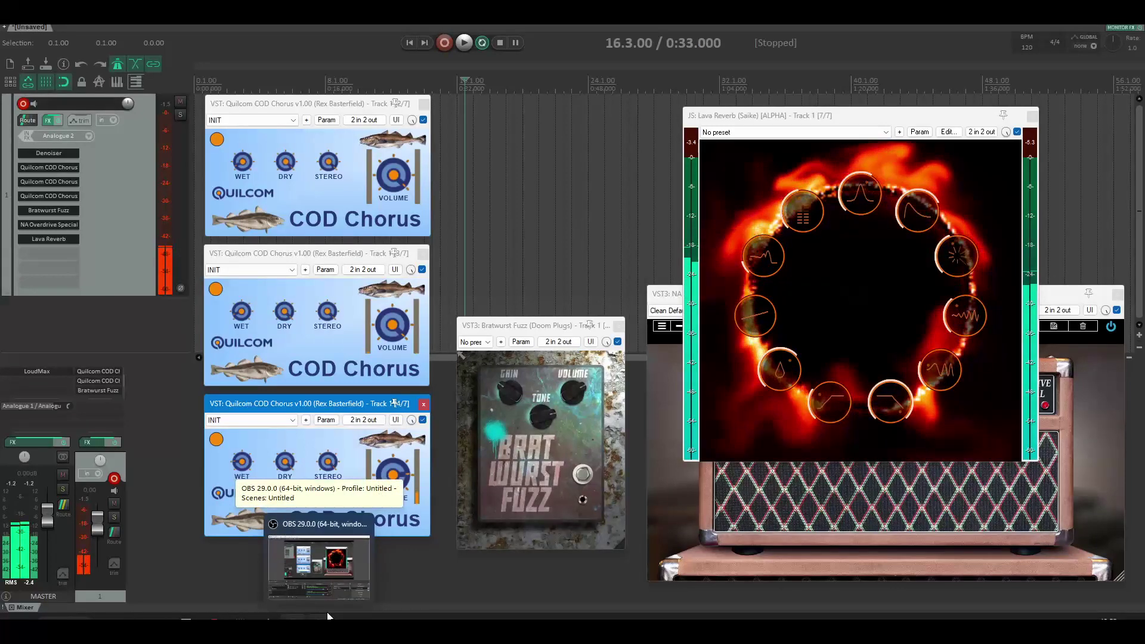